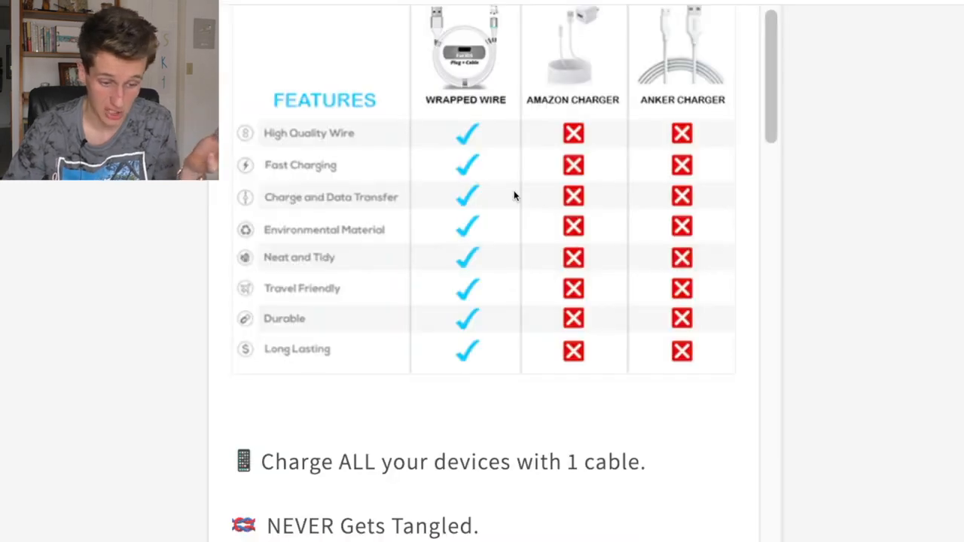
Step: Review the Wrapped Wire product page preview, from the feature comparison table through the description sections to the specifications and customer reviews
scroll(515, 196, down, 3)
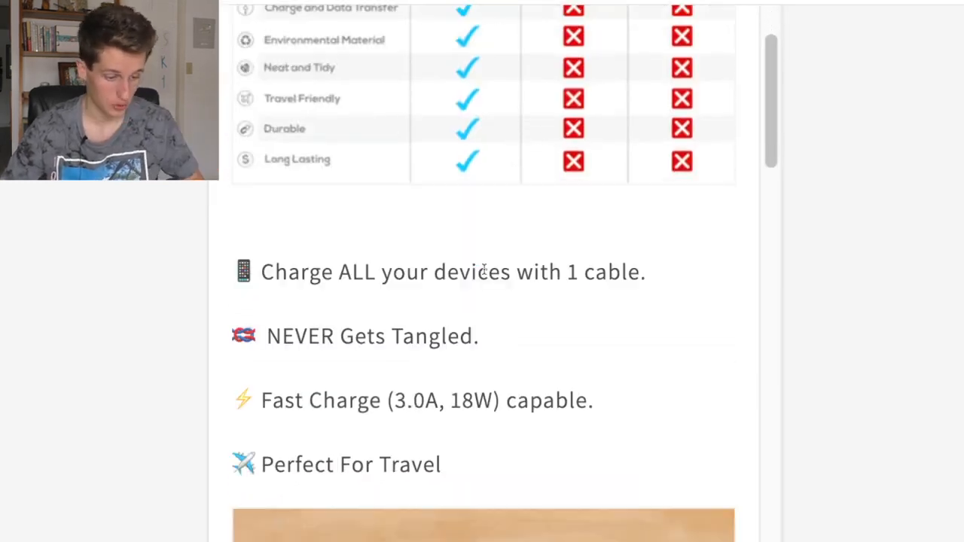
scroll(538, 263, down, 1)
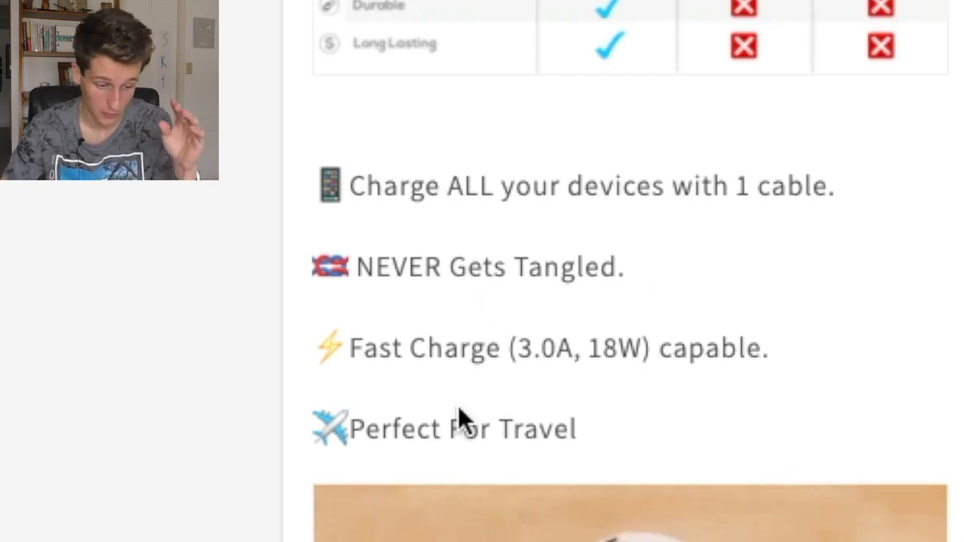
scroll(512, 497, down, 2)
scroll(512, 488, down, 5)
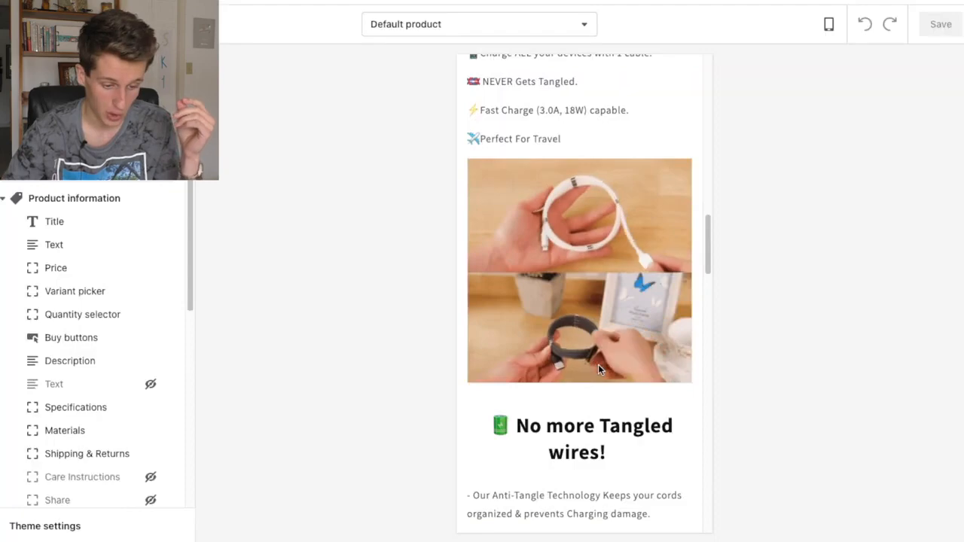
scroll(600, 369, down, 3)
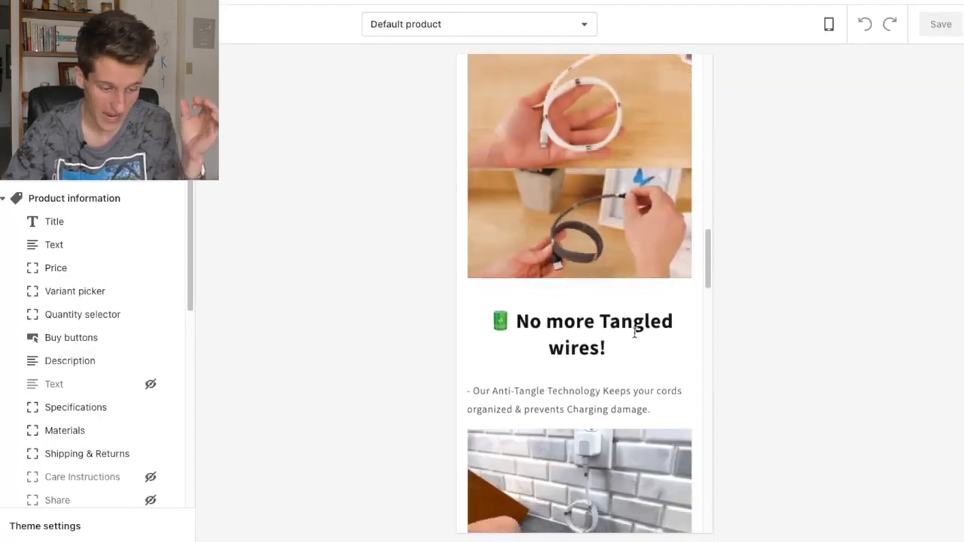
scroll(613, 374, down, 3)
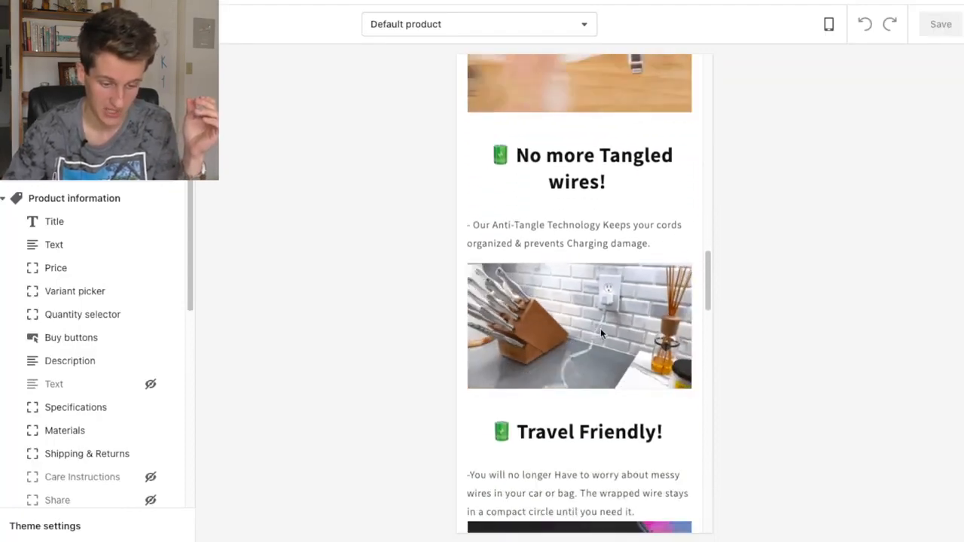
scroll(547, 412, down, 5)
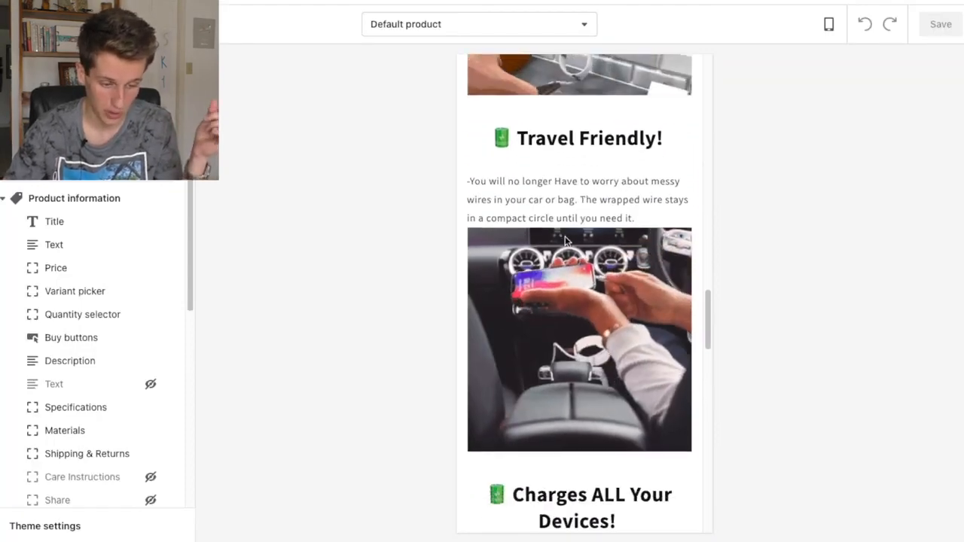
scroll(584, 203, down, 3)
scroll(585, 203, down, 5)
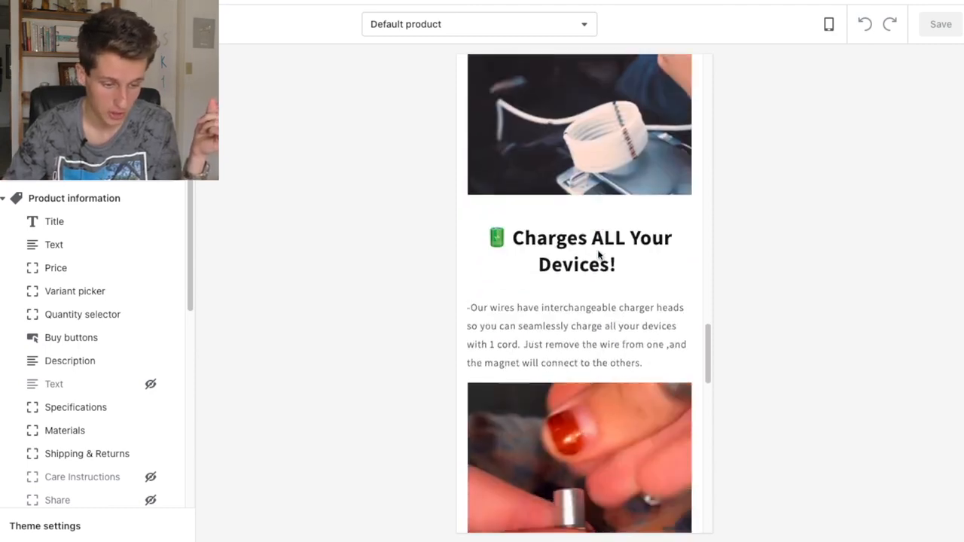
scroll(619, 266, down, 2)
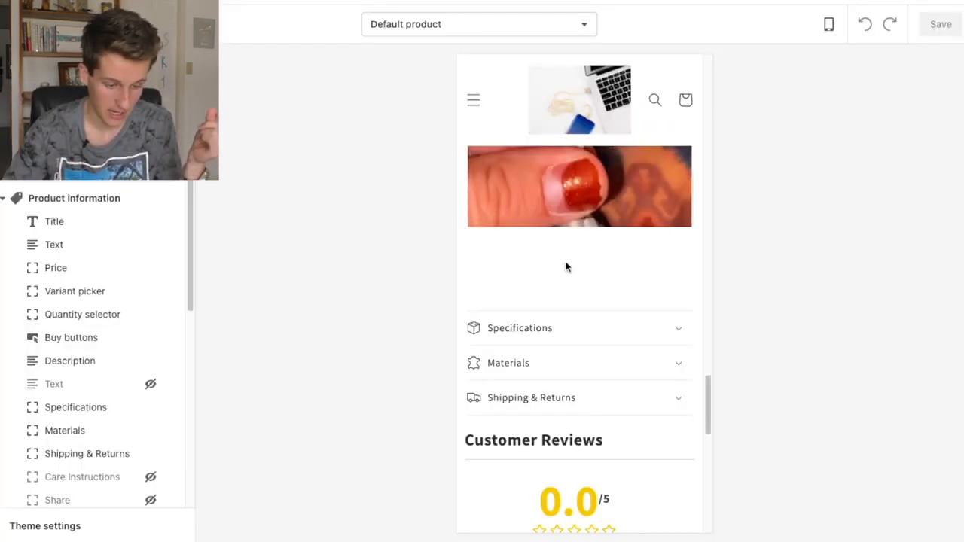
scroll(566, 267, down, 3)
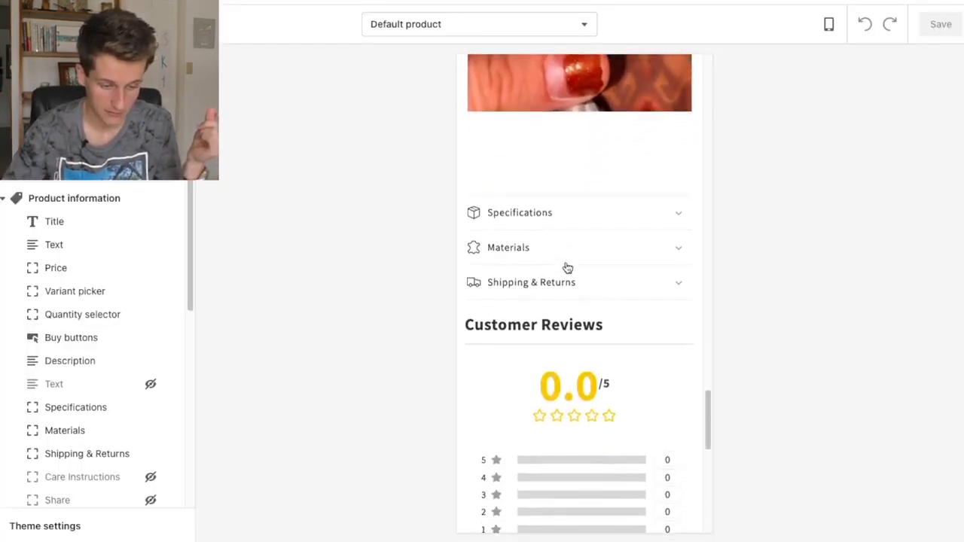
click(674, 190)
scroll(630, 255, down, 3)
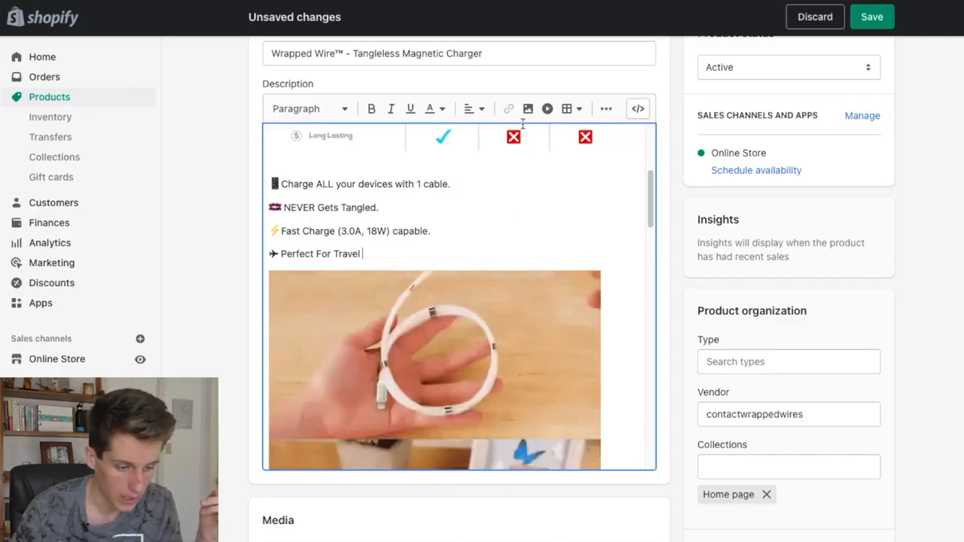
Step: Insert the uploaded close-up image of the magnetic charger head into the product description after the "Perfect For Travel" line
click(529, 109)
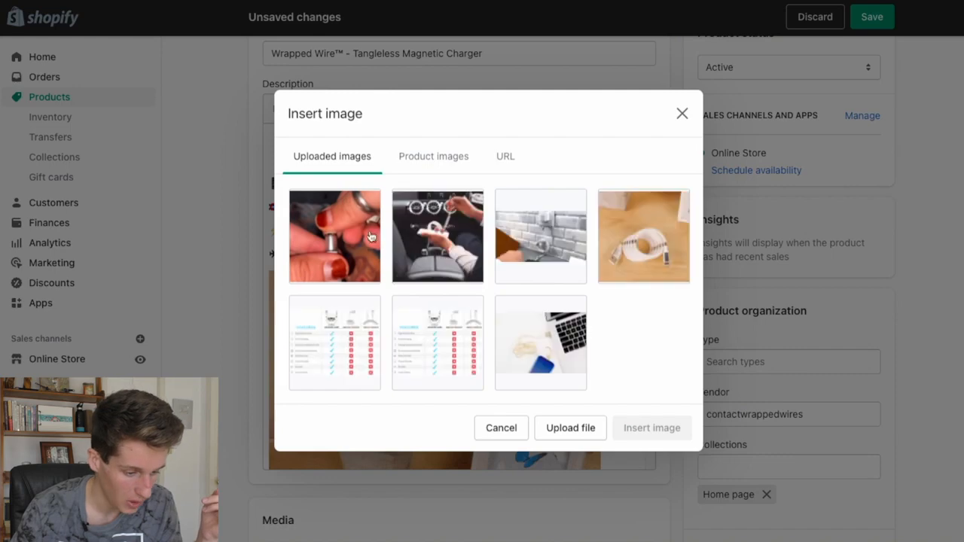
click(352, 235)
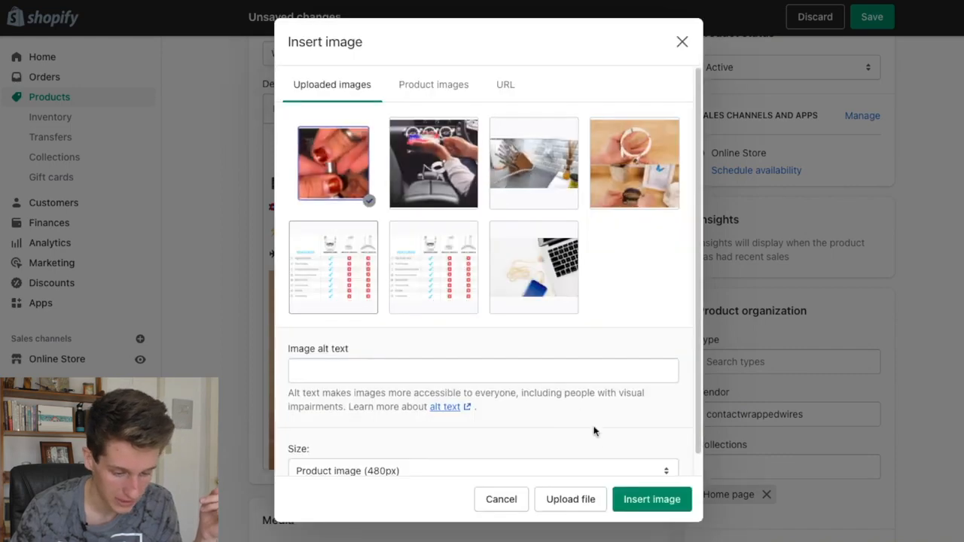
click(649, 499)
Step: Format the line "Example text to change for vide and bold" in the description as bold, italic and underlined
scroll(553, 415, up, 3)
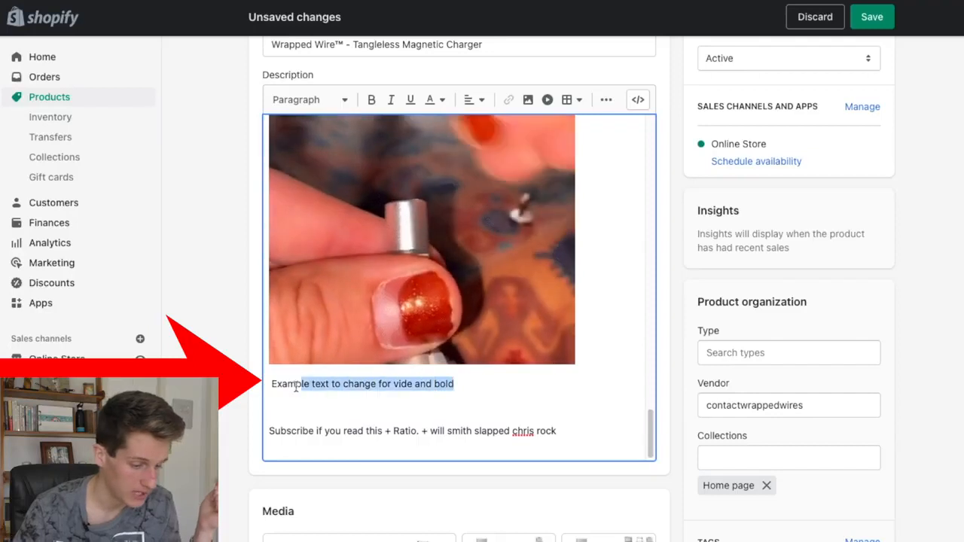
drag(296, 387, 270, 385)
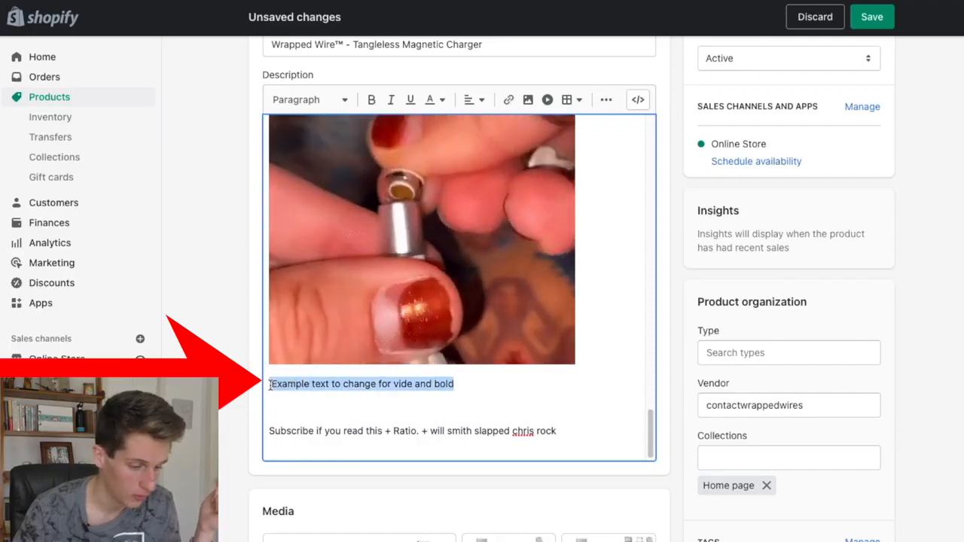
click(345, 101)
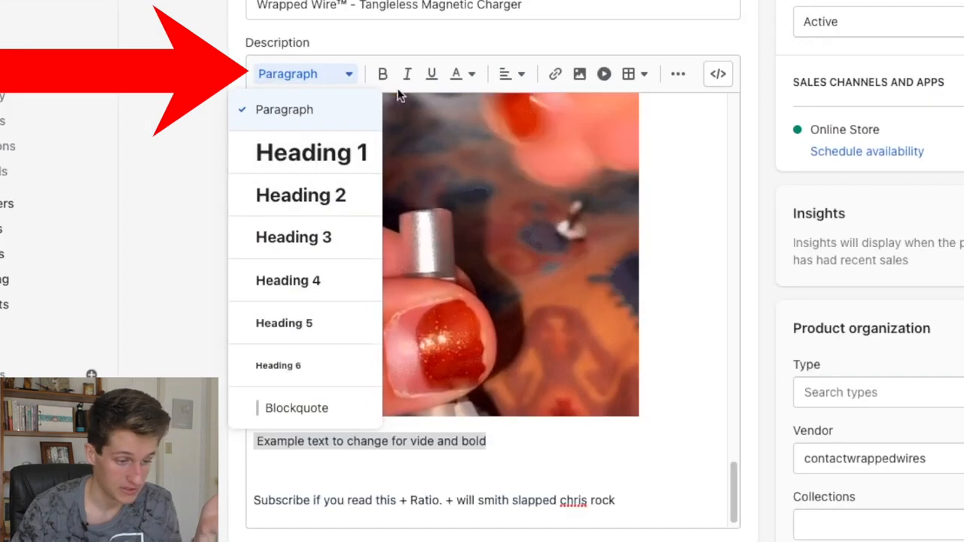
click(409, 78)
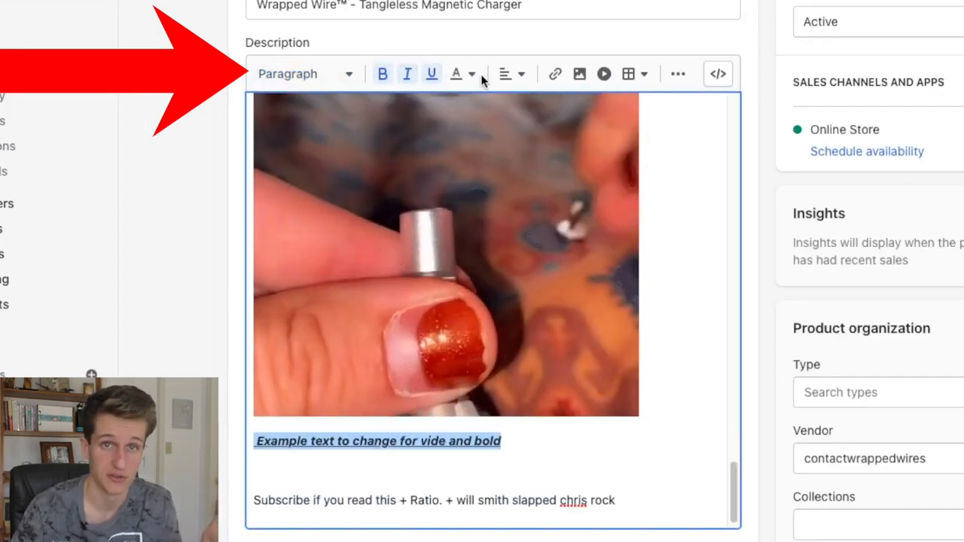
scroll(462, 215, up, 2)
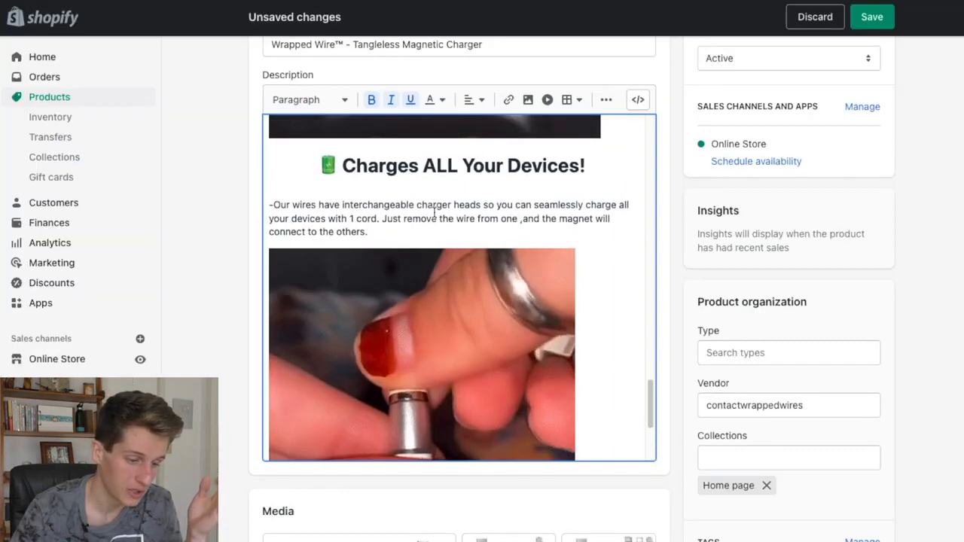
scroll(435, 213, up, 1)
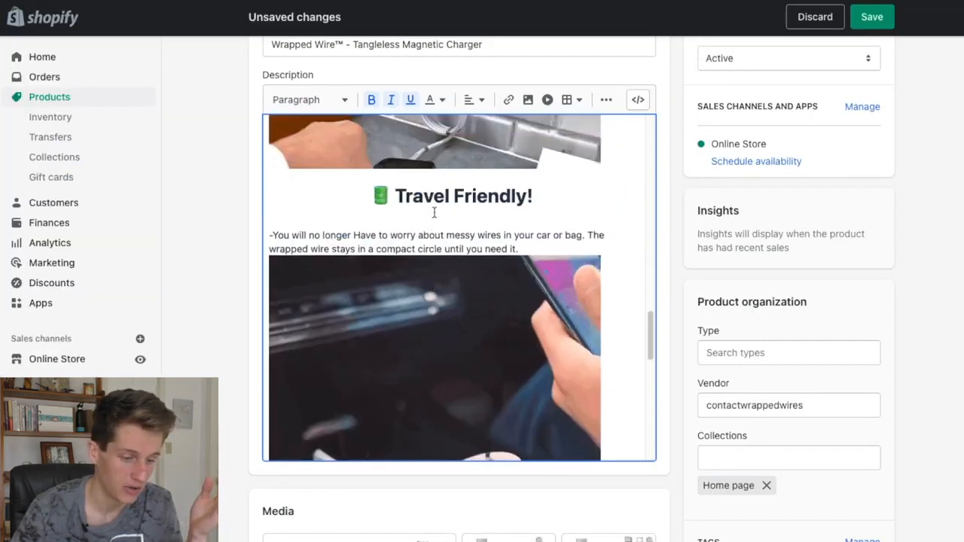
scroll(434, 213, up, 3)
scroll(435, 214, up, 1)
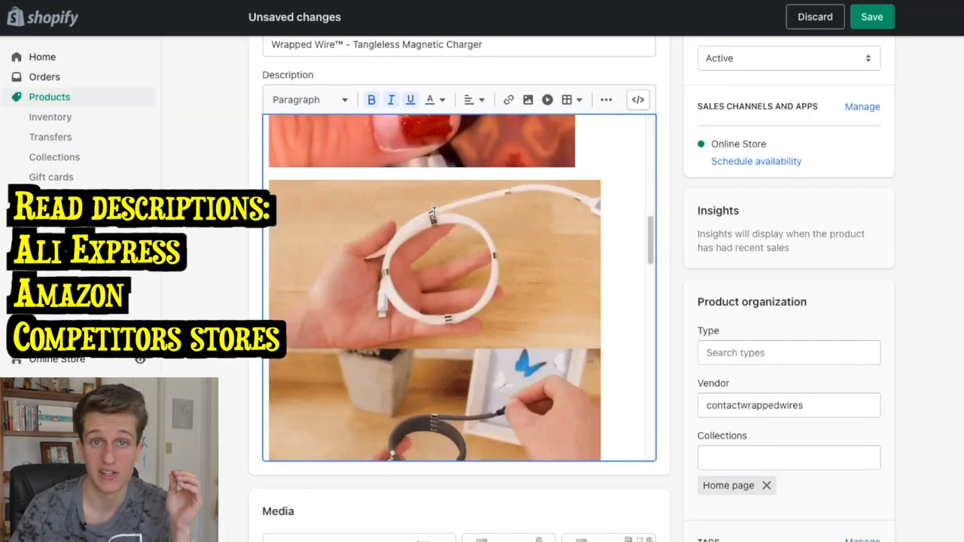
scroll(435, 213, up, 1)
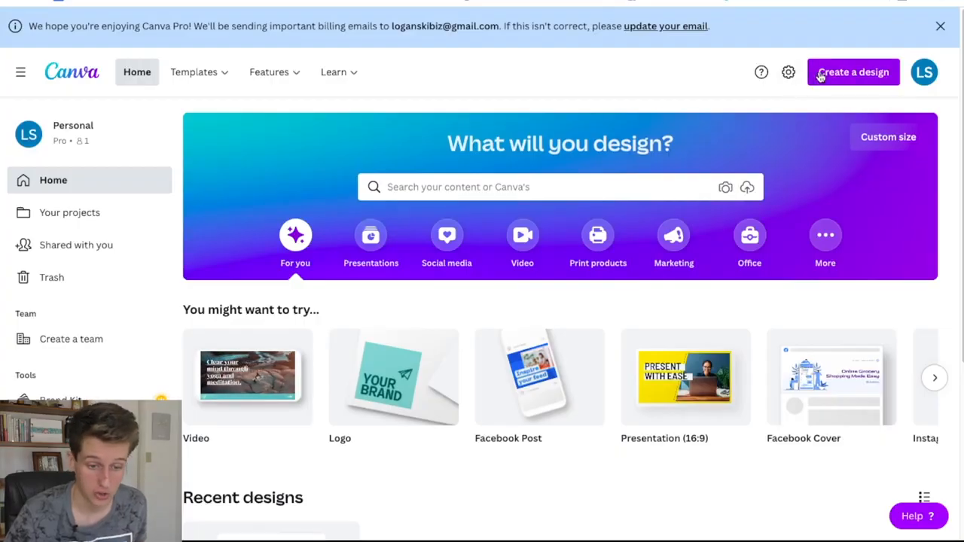
Step: Create a Canva logo design from the yellow and black Wired template found by searching for "wire", and open its name text for editing
click(821, 75)
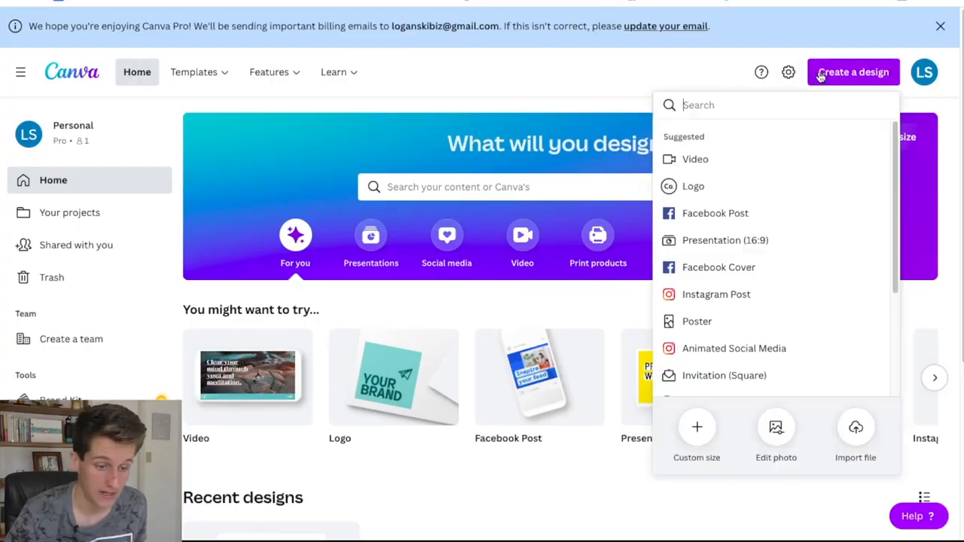
click(710, 185)
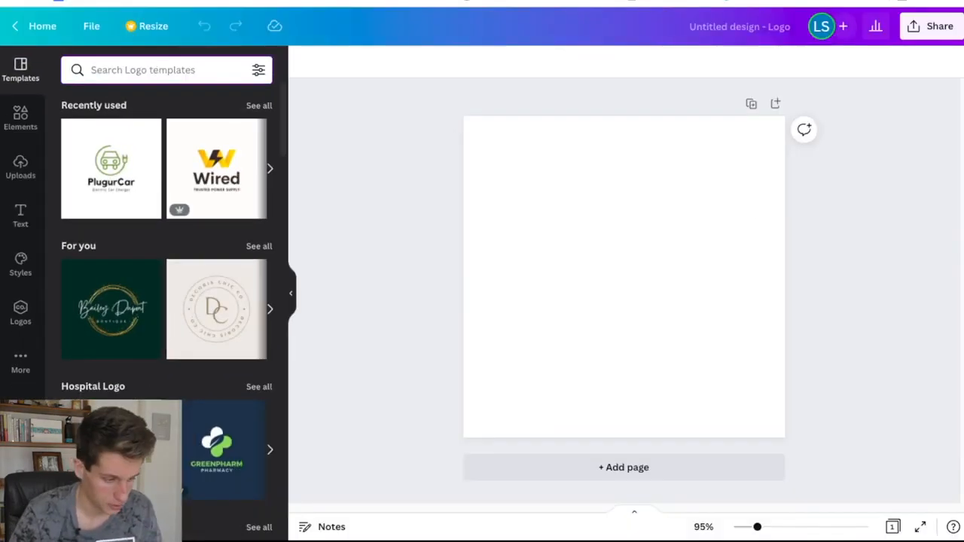
click(173, 32)
text(wire)
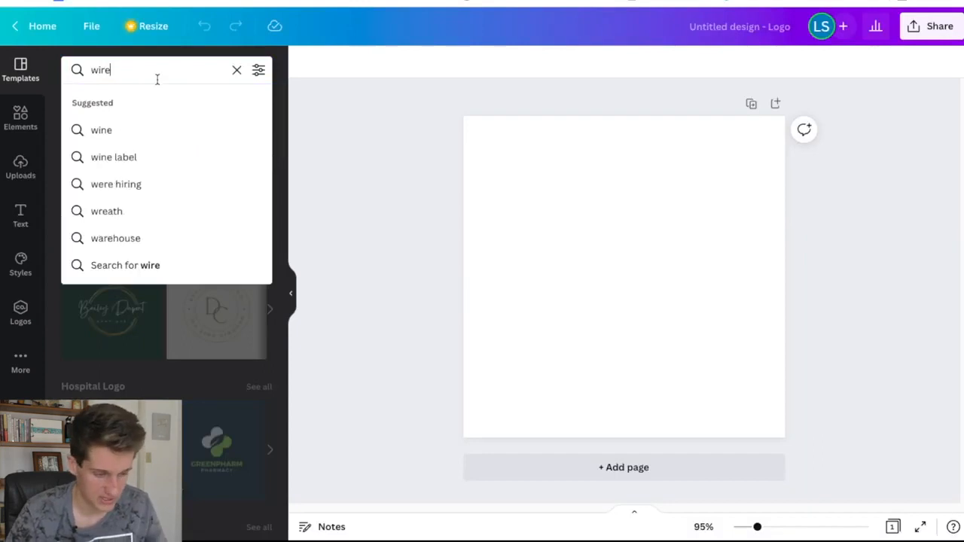
key(Return)
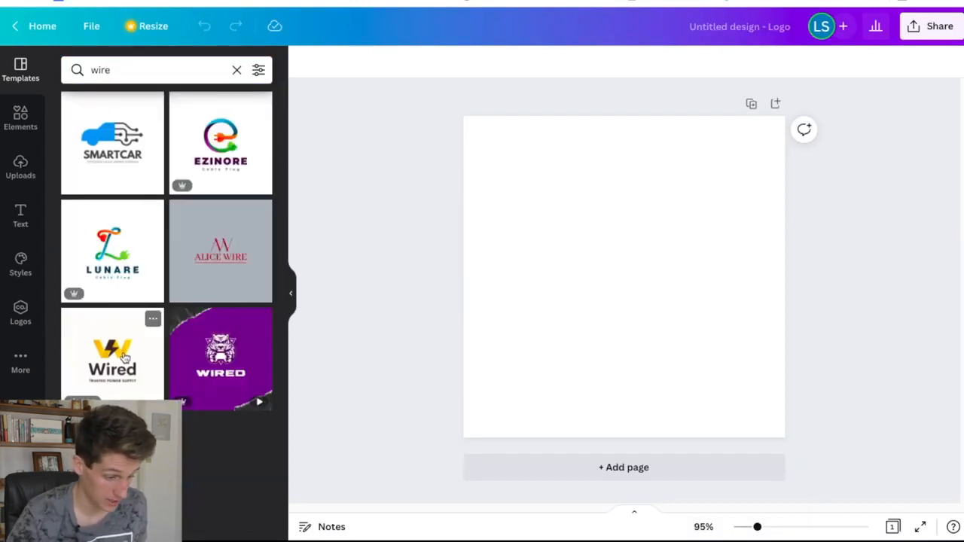
click(124, 357)
double_click(588, 313)
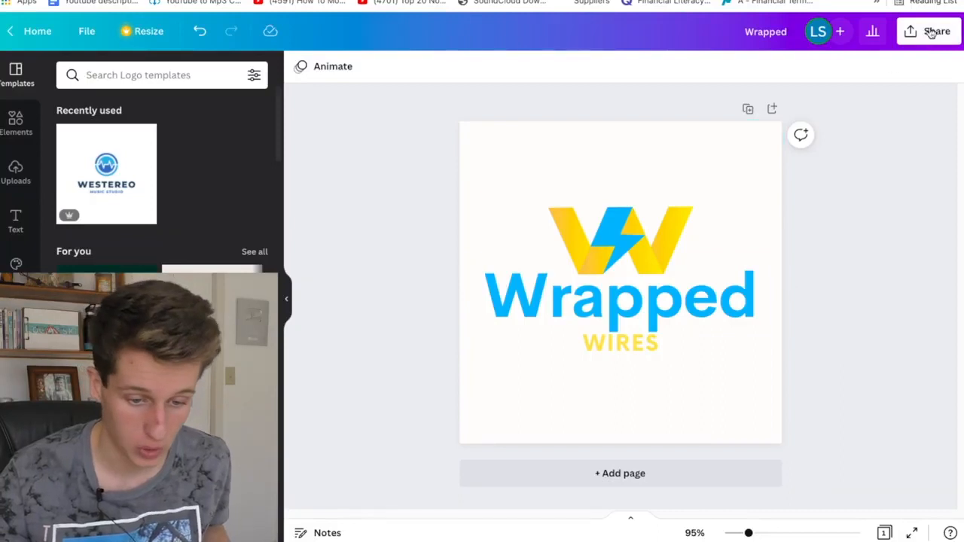
Step: Set up the download of the Wrapped Wires logo as a PNG file and increase its size
click(931, 33)
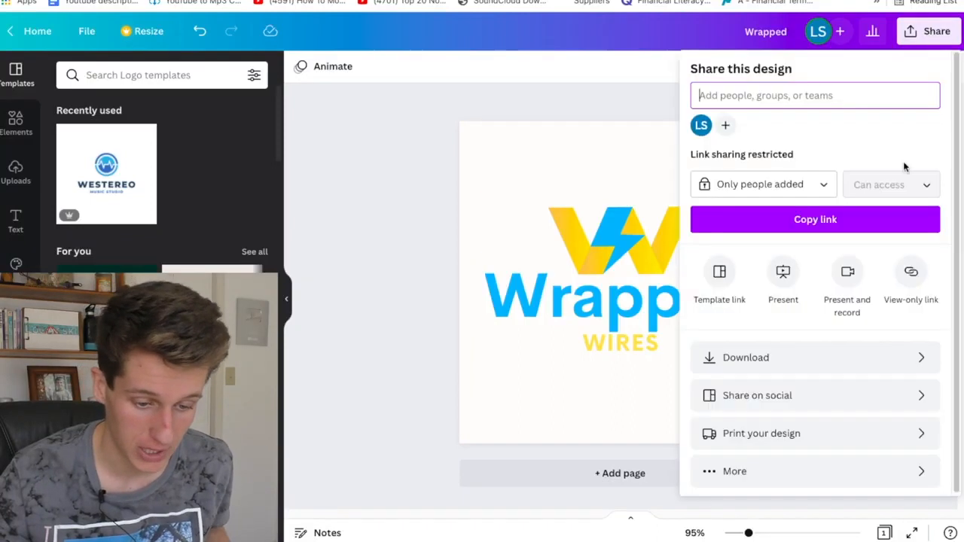
click(775, 360)
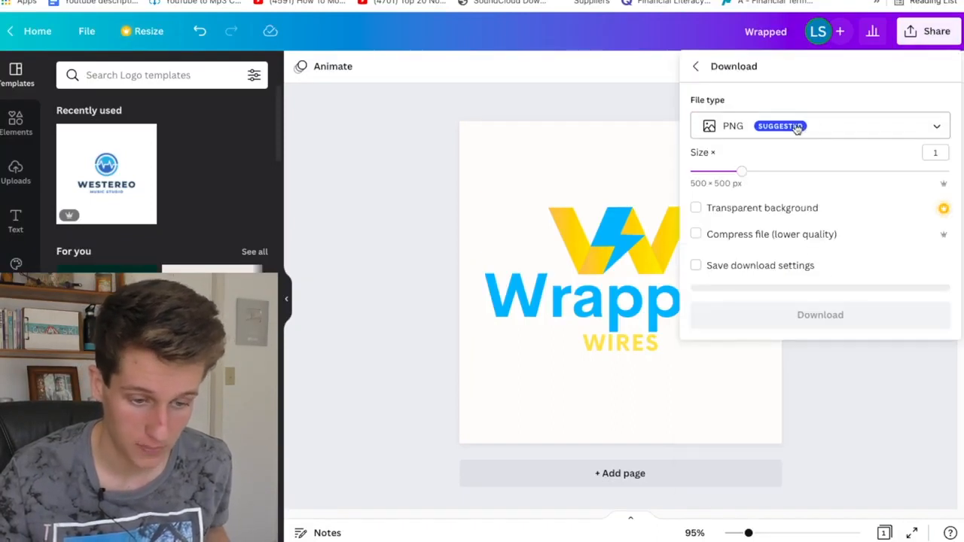
click(898, 172)
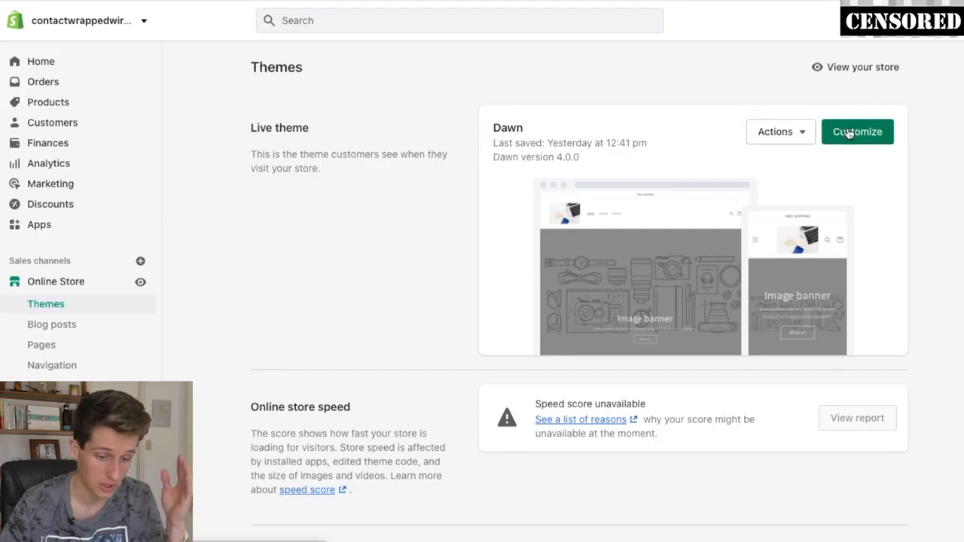
Step: Switch to Shopify, customize the live Dawn theme and start changing the logo image in the home page header
click(849, 133)
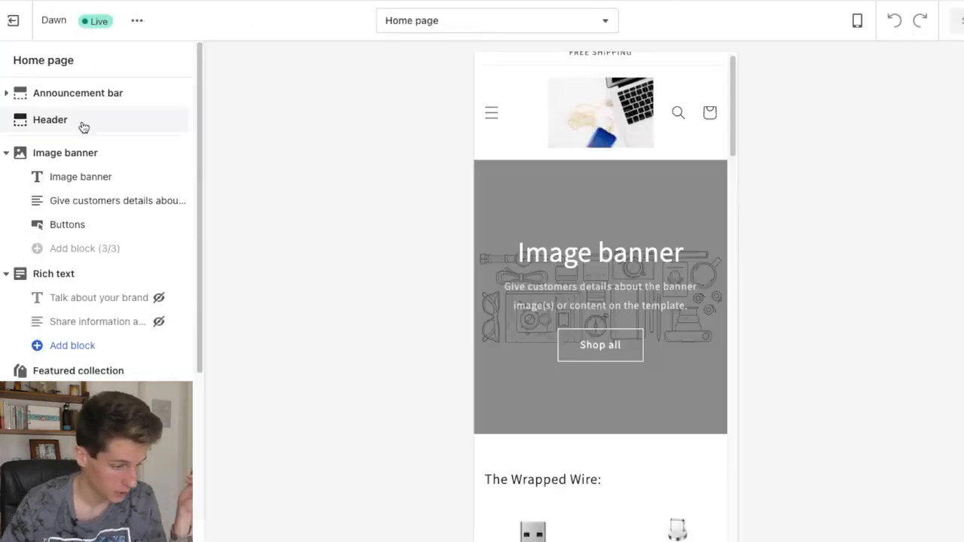
click(81, 120)
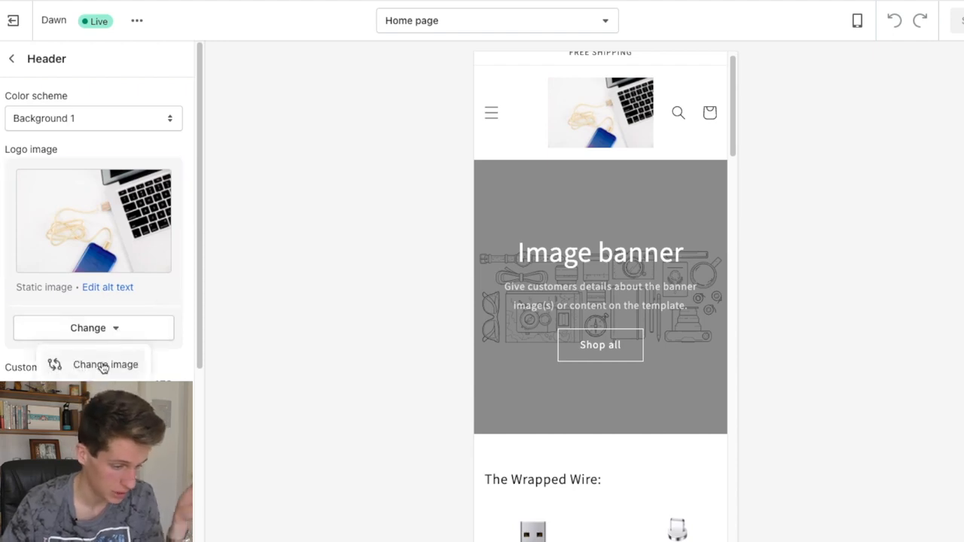
click(103, 366)
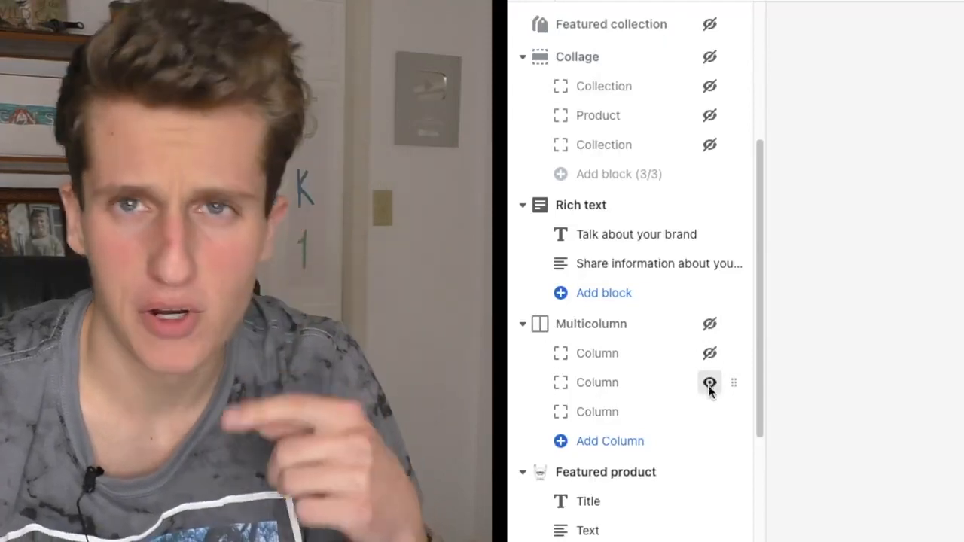
Step: Hide the second and third columns of the Multicolumn section and the Video section on the home page
click(710, 383)
click(710, 410)
scroll(691, 435, down, 1)
scroll(706, 390, down, 5)
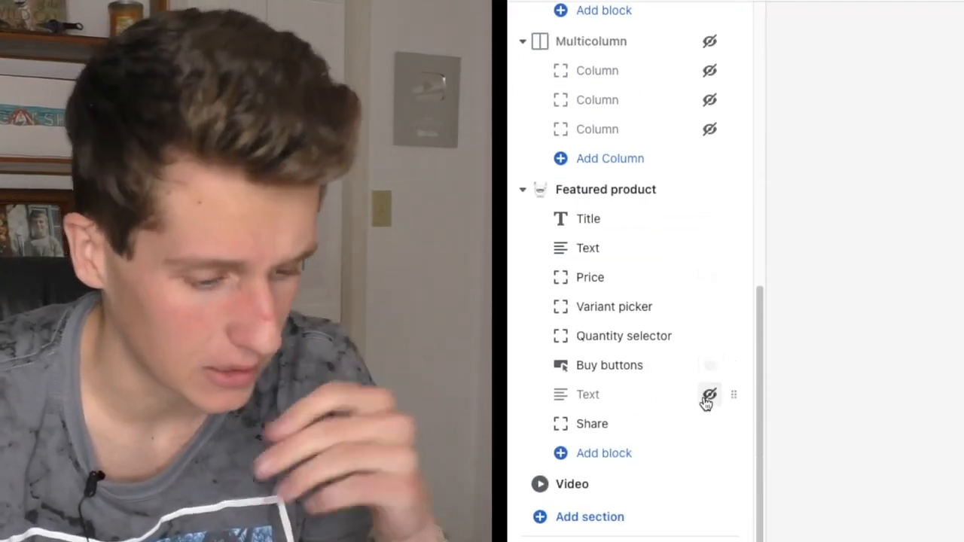
click(709, 485)
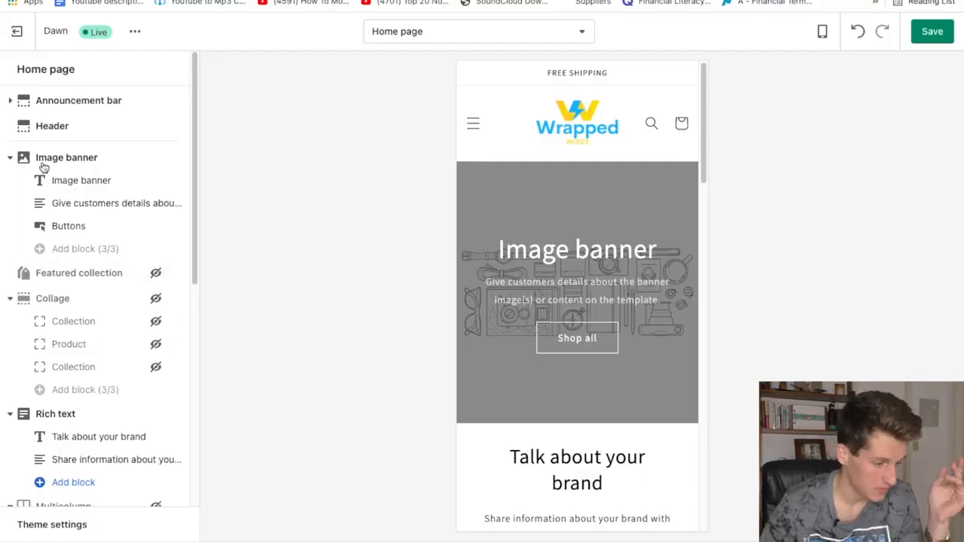
Step: Move the Featured product section up to directly below the Collage section on the home page
scroll(58, 175, down, 8)
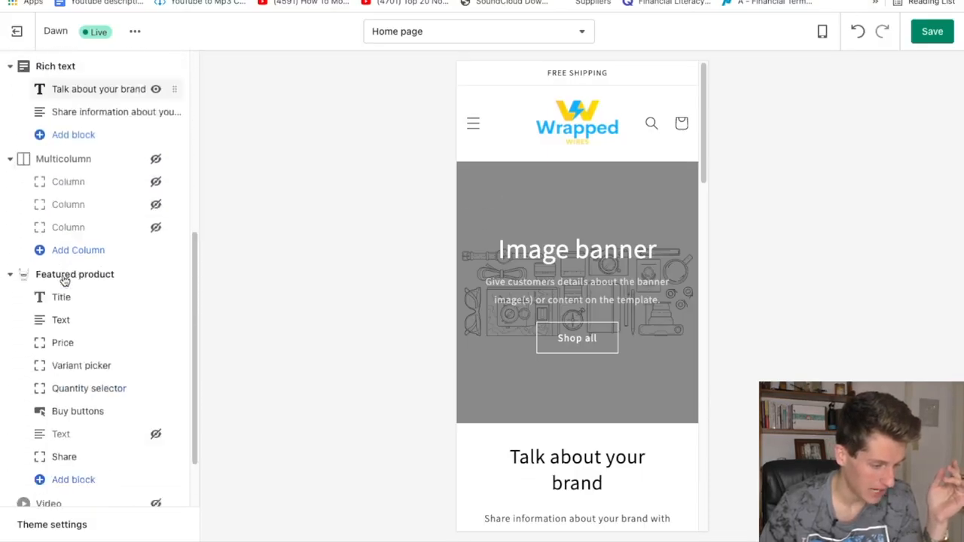
scroll(175, 305, up, 2)
mouse_move(171, 204)
mouse_down()
mouse_move(180, 162)
mouse_move(181, 198)
mouse_move(154, 205)
mouse_up()
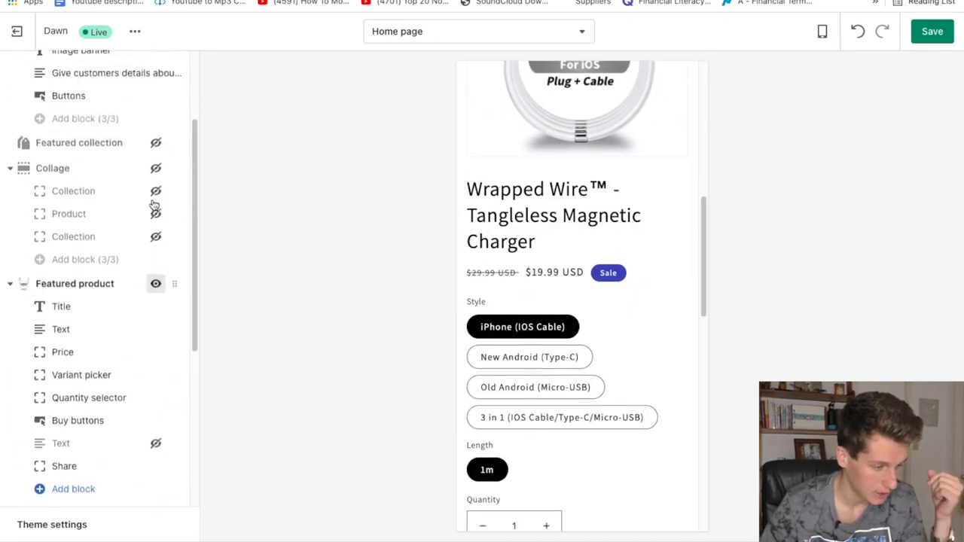
Step: Add the Areviews Section app block as a new section below the Video section on the home page
scroll(75, 253, down, 7)
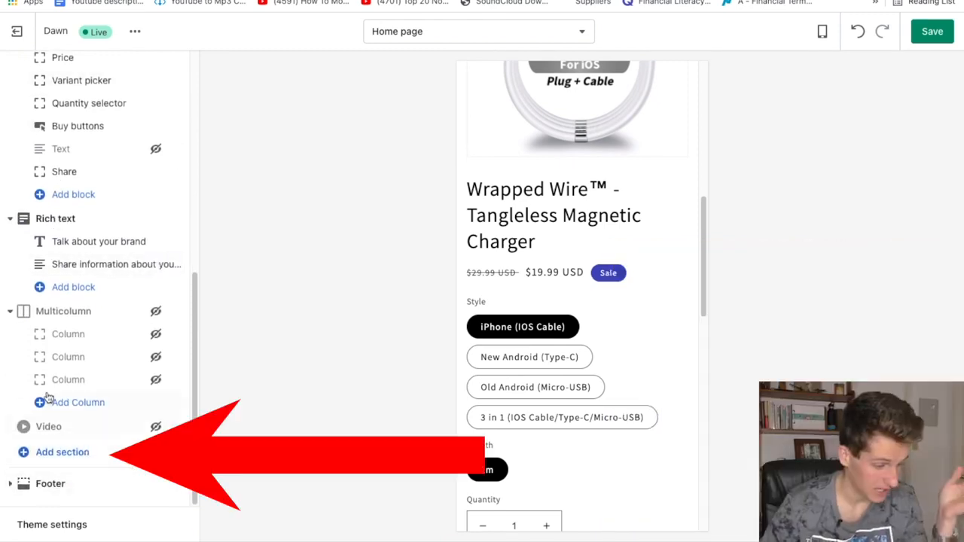
click(67, 452)
scroll(108, 363, down, 1)
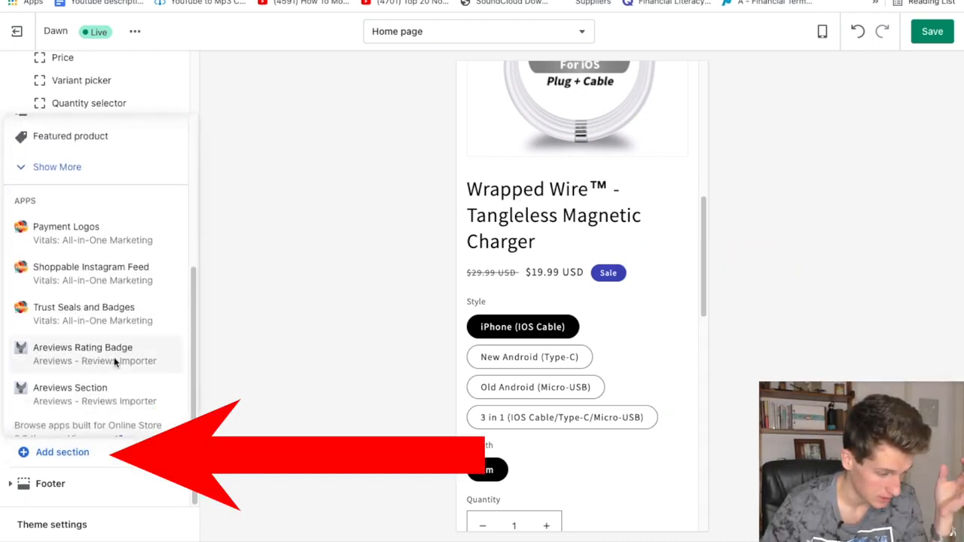
click(68, 390)
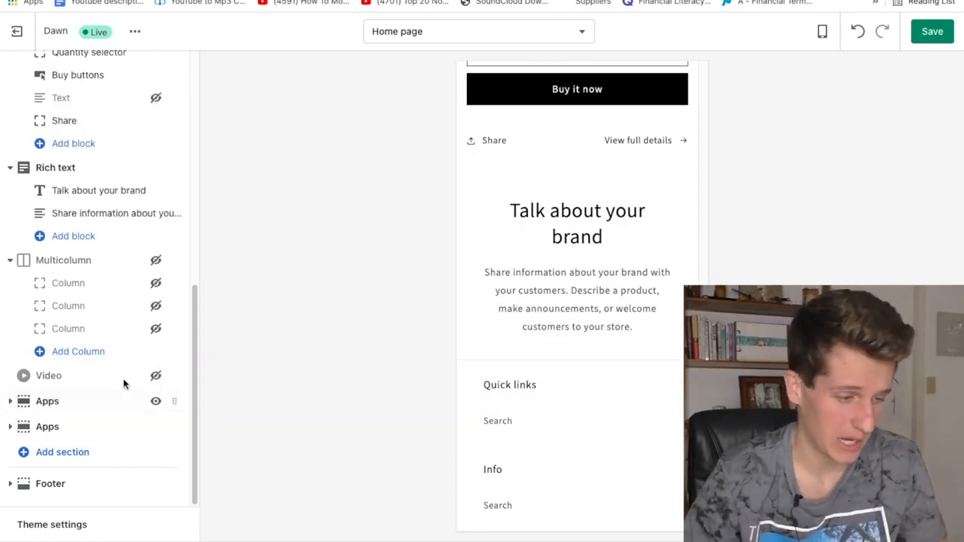
Step: Set the photo of hands holding the coiled white cable as the first image of the home page's image banner
scroll(110, 267, up, 5)
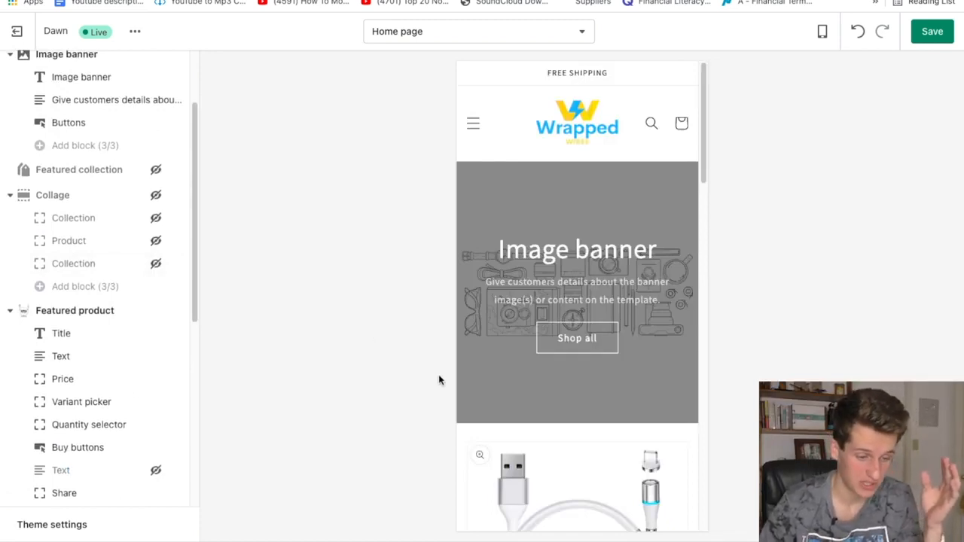
scroll(619, 215, down, 1)
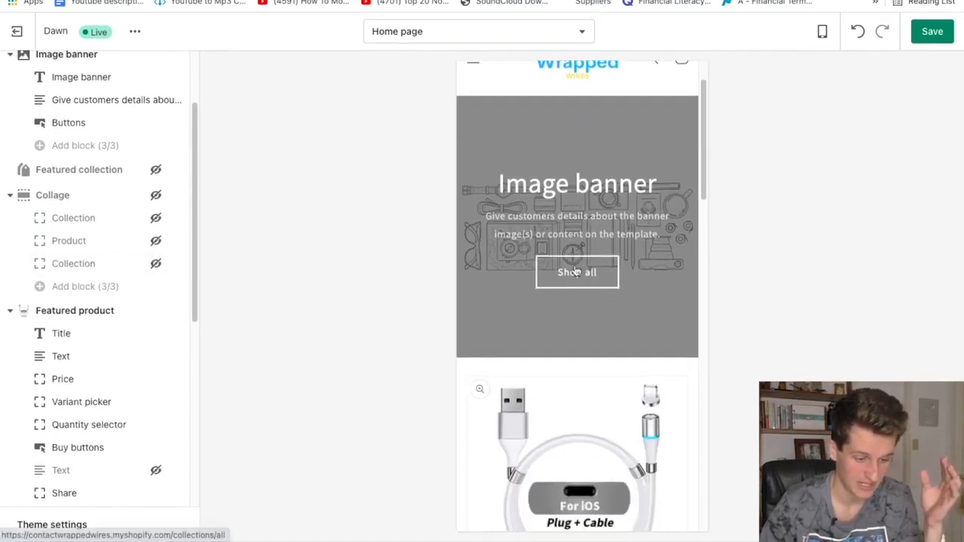
scroll(580, 305, down, 4)
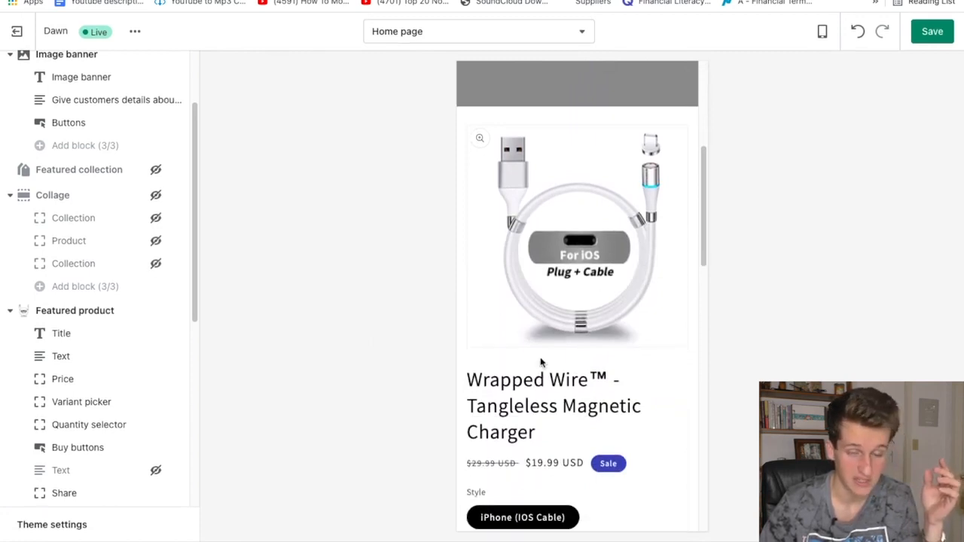
scroll(541, 363, down, 1)
scroll(555, 222, down, 5)
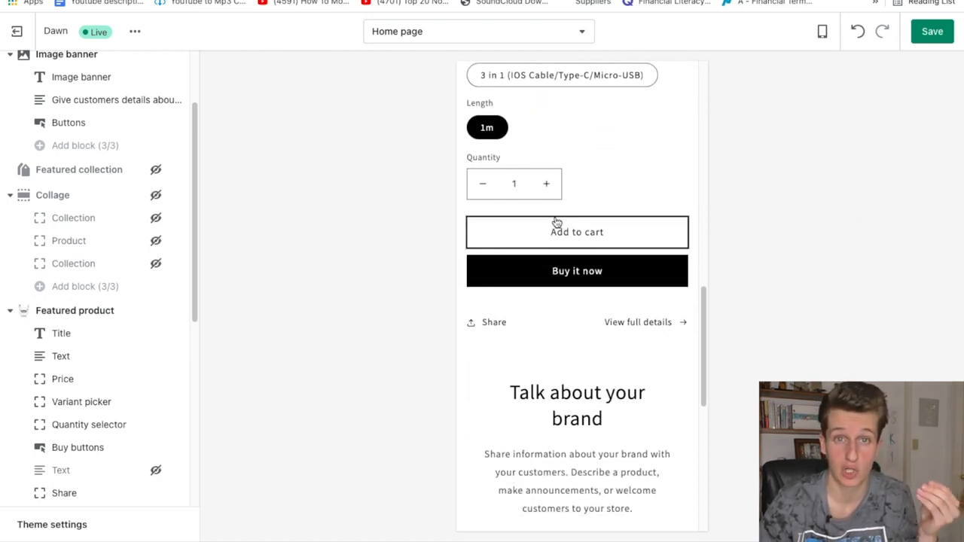
scroll(555, 222, up, 1)
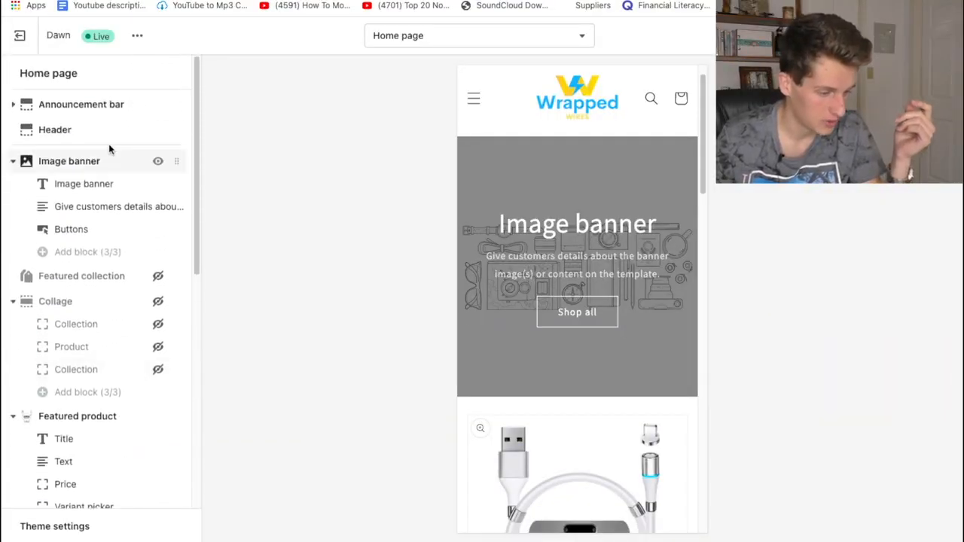
click(119, 162)
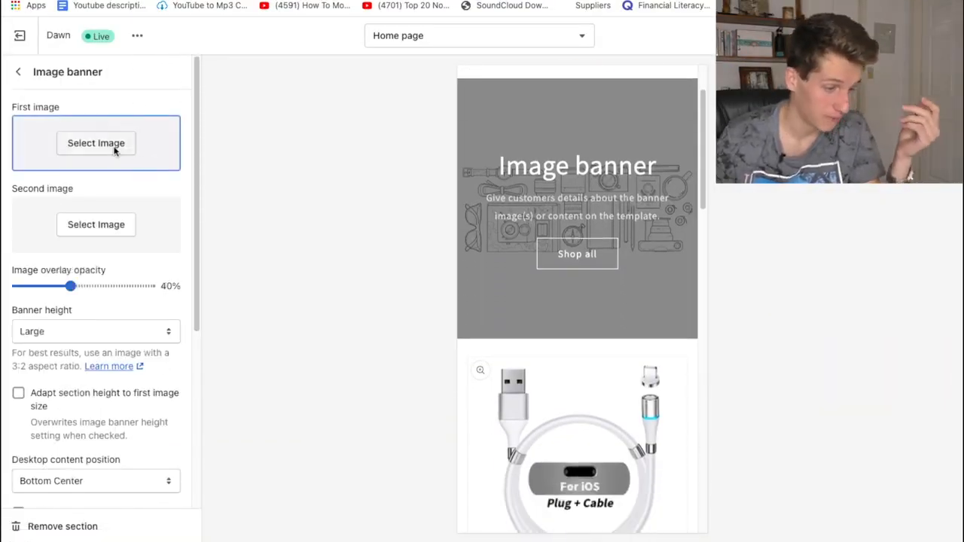
click(95, 143)
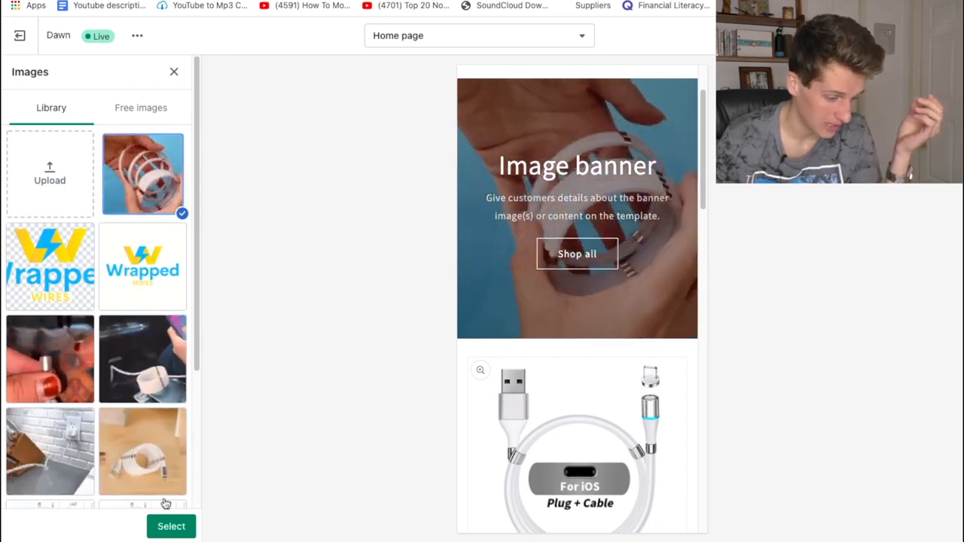
click(171, 526)
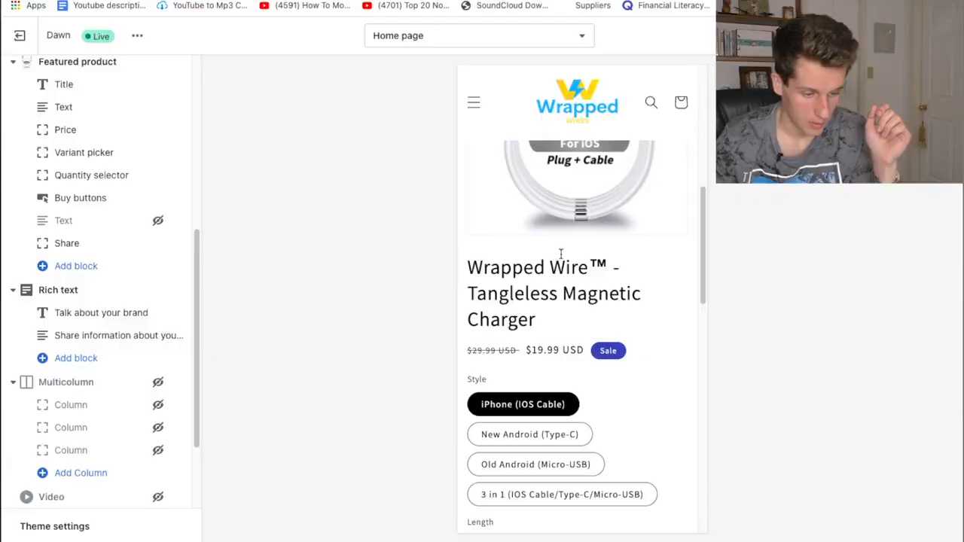
Step: Hide the Rich text section with its two blocks, and add an Email signup section to the home page
scroll(561, 255, down, 8)
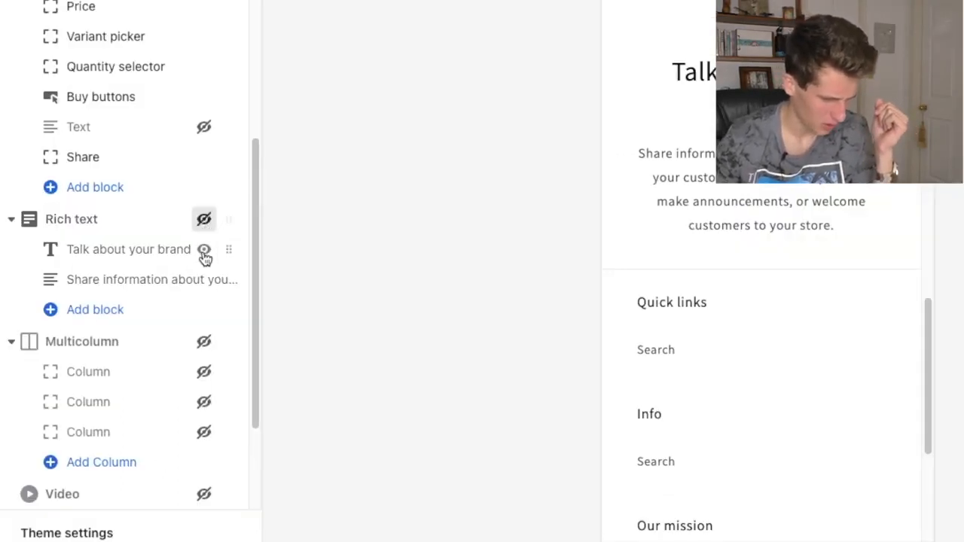
scroll(154, 437, down, 3)
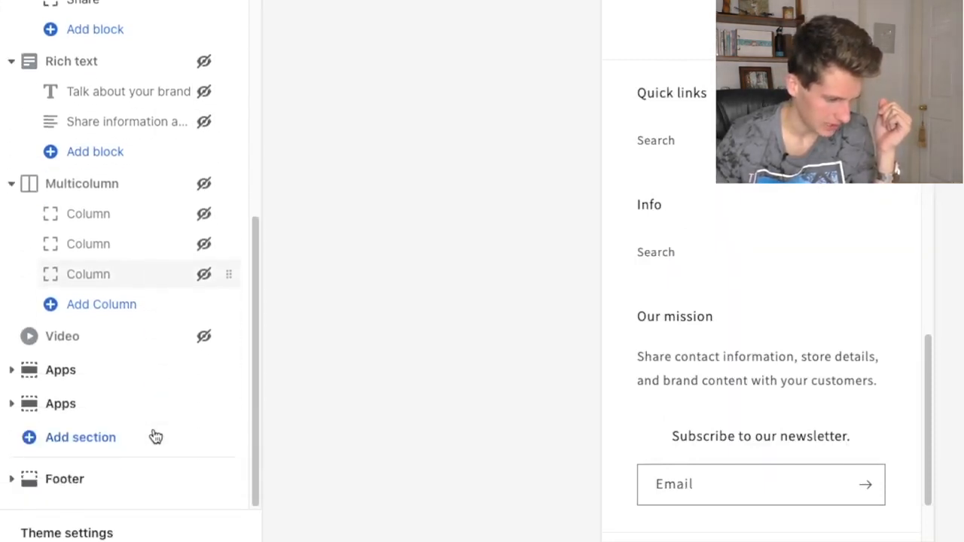
click(118, 437)
scroll(183, 266, down, 1)
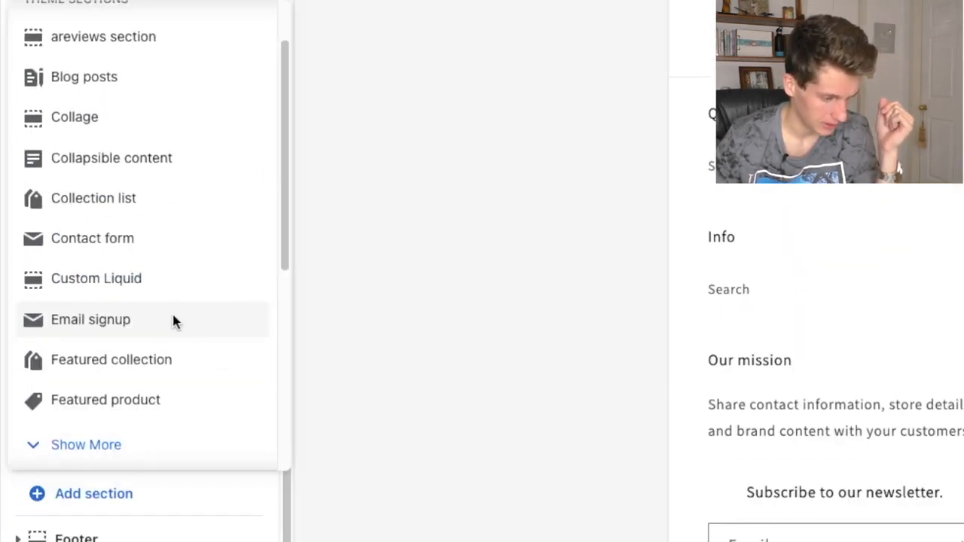
click(149, 288)
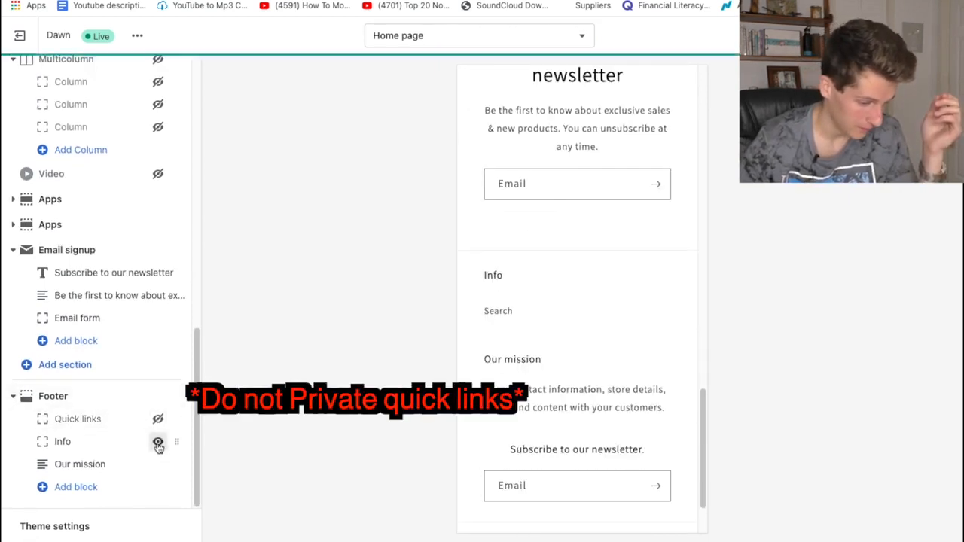
Step: Change the footer's Our mission block to a Contact us text with the customer service e-mail, and expand the announcement bar
click(80, 464)
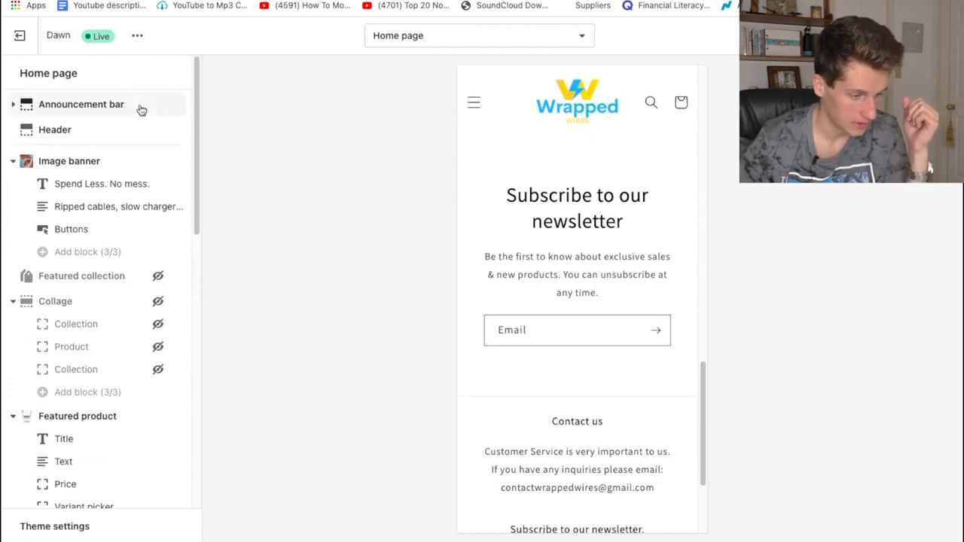
click(142, 109)
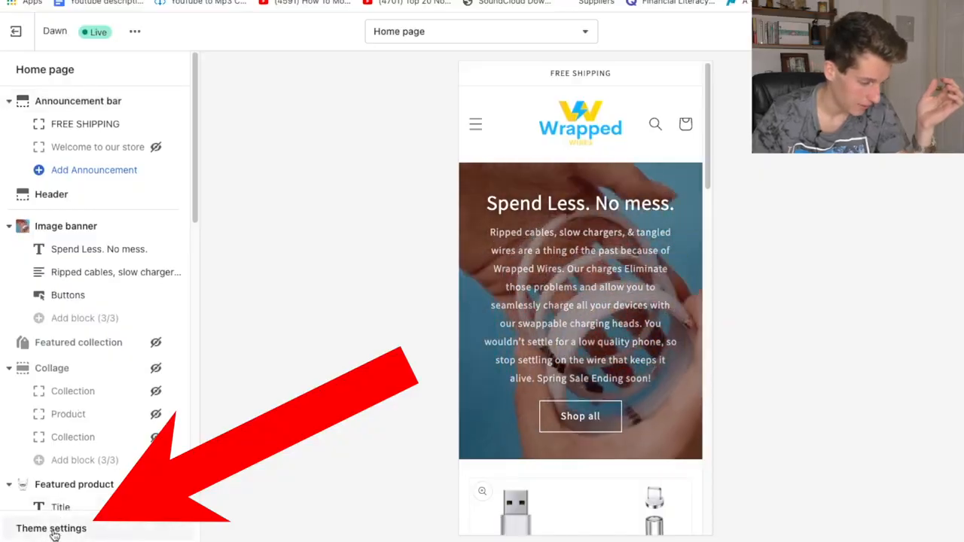
Step: Set the Accent 2 color in the theme's color settings to #39D4EC
click(52, 529)
click(25, 136)
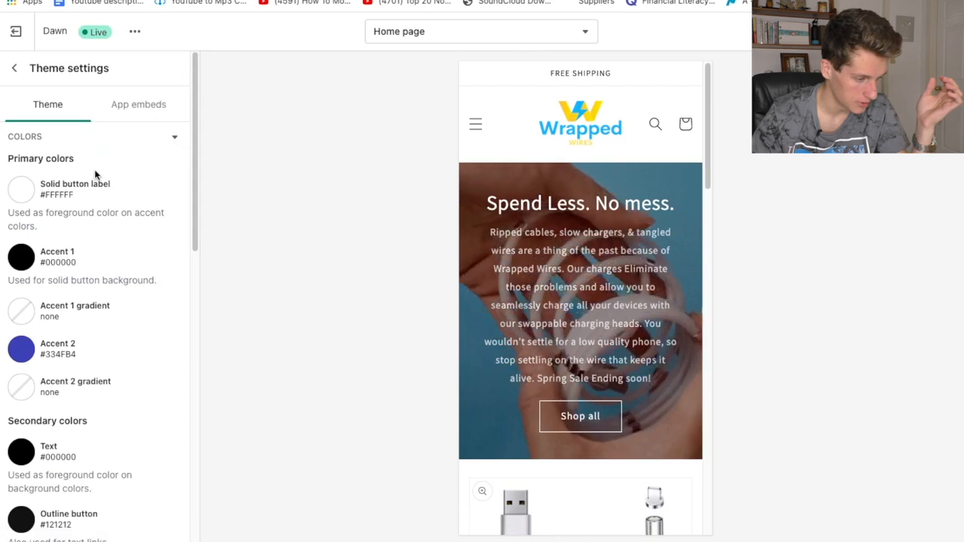
scroll(103, 264, down, 3)
scroll(56, 273, up, 2)
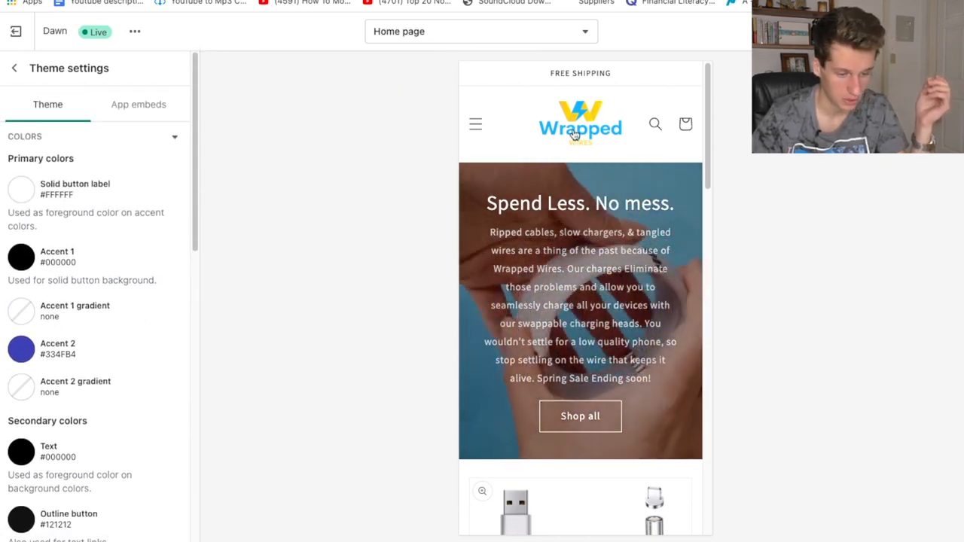
click(22, 309)
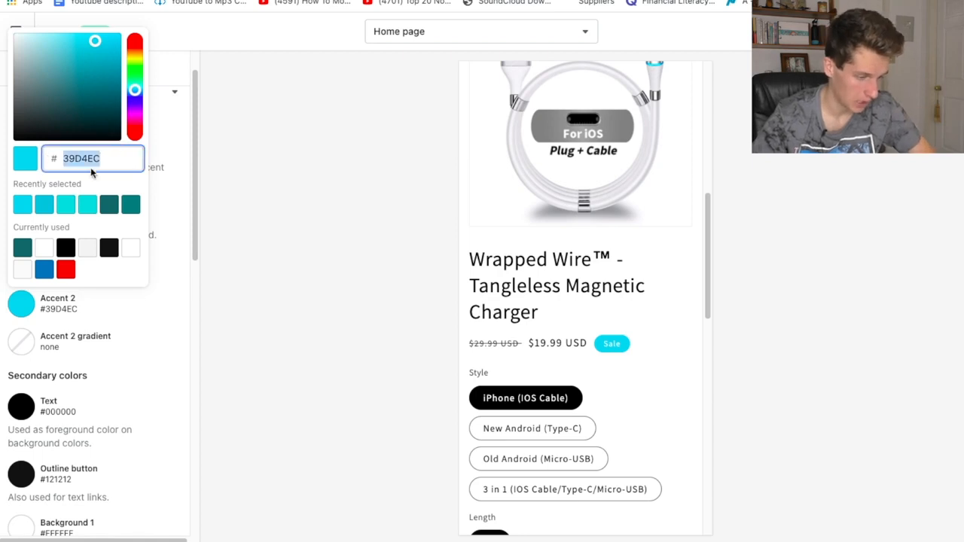
Step: Try #39D4EC as the theme's Background 1 color
scroll(177, 336, down, 5)
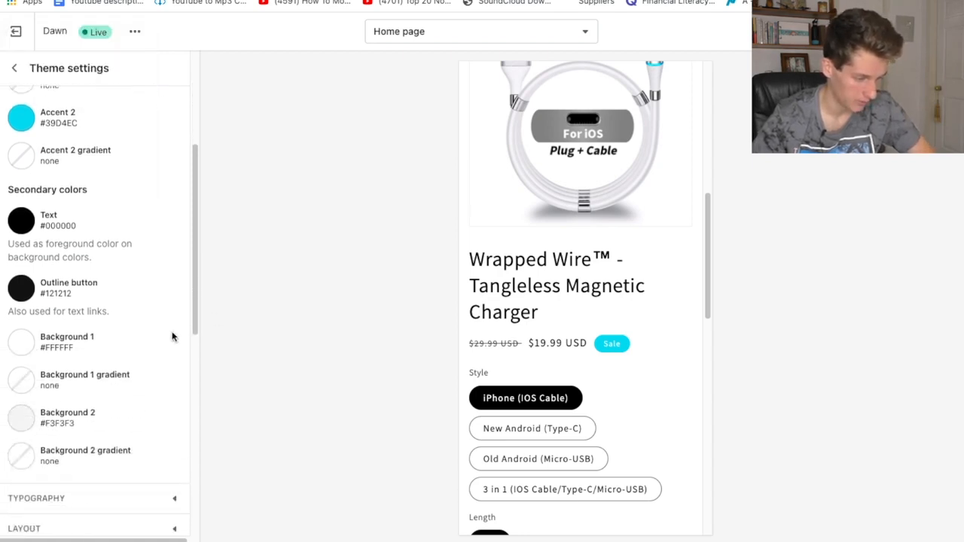
click(124, 343)
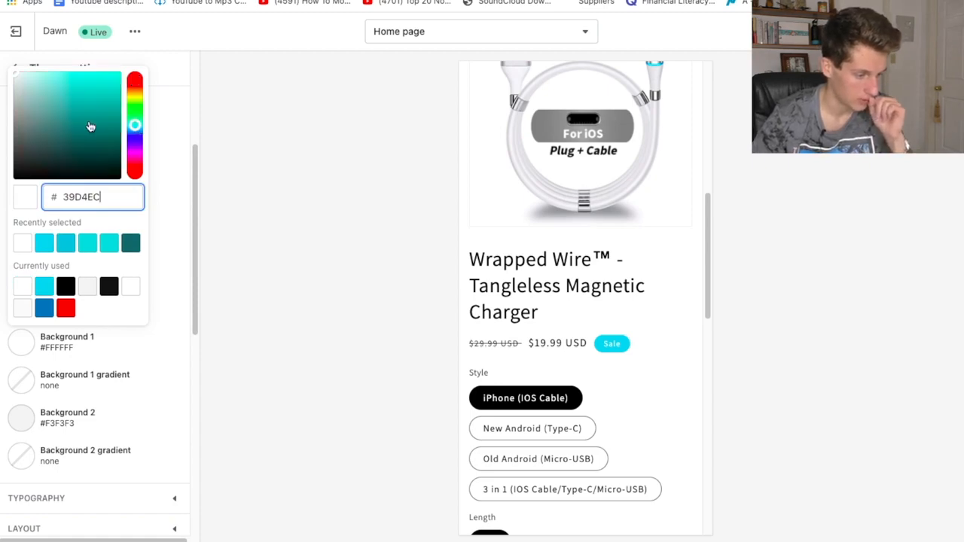
text(39D4EC)
key(Return)
Step: Look over the restyled home page preview from the banner text down to the product options and purchase buttons
scroll(553, 294, down, 5)
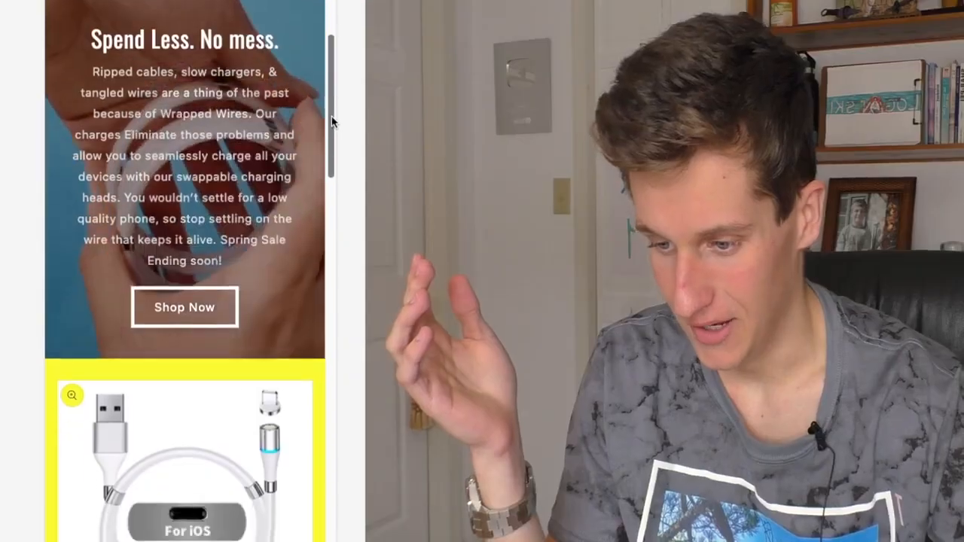
drag(331, 117, 325, 288)
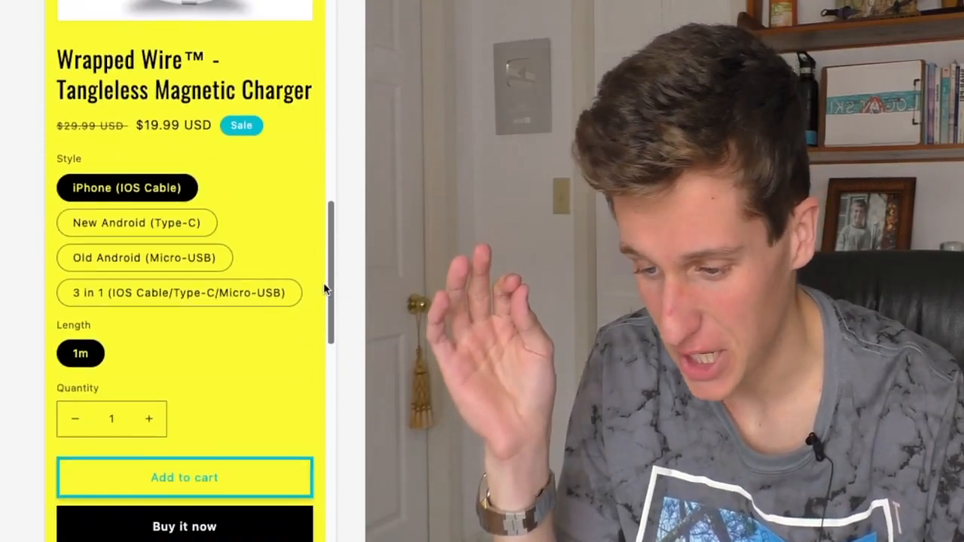
scroll(295, 222, down, 3)
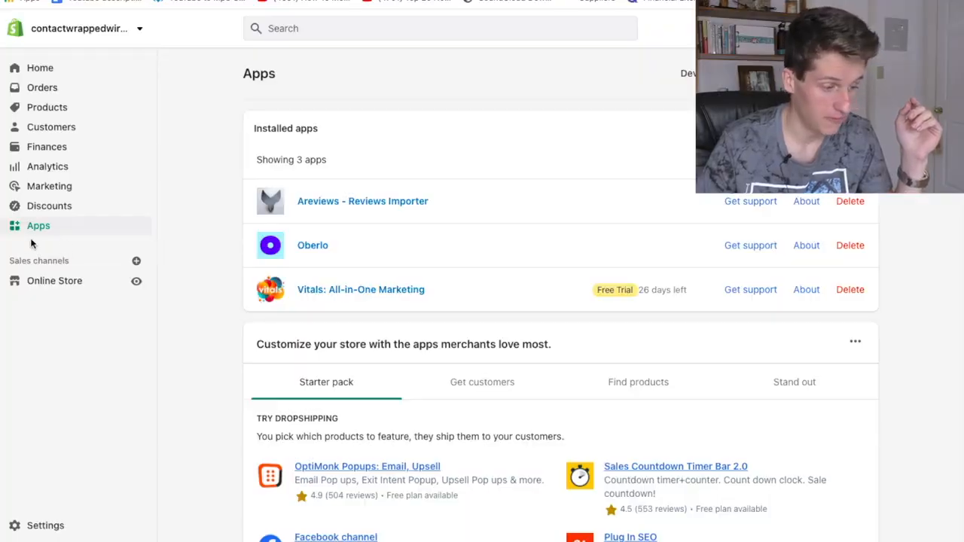
Step: Open the Areviews app and import reviews for the charger using the product URL copied from its AliExpress page
click(327, 203)
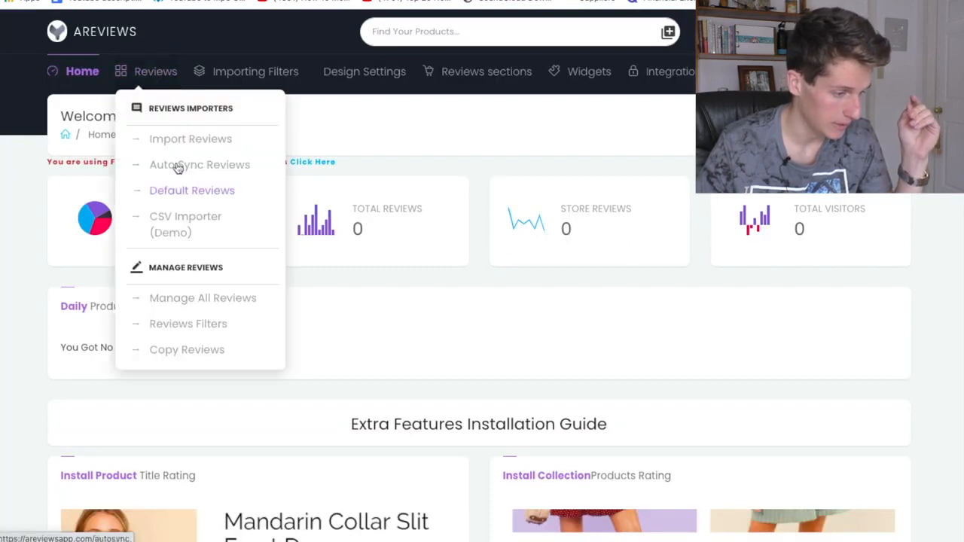
click(183, 139)
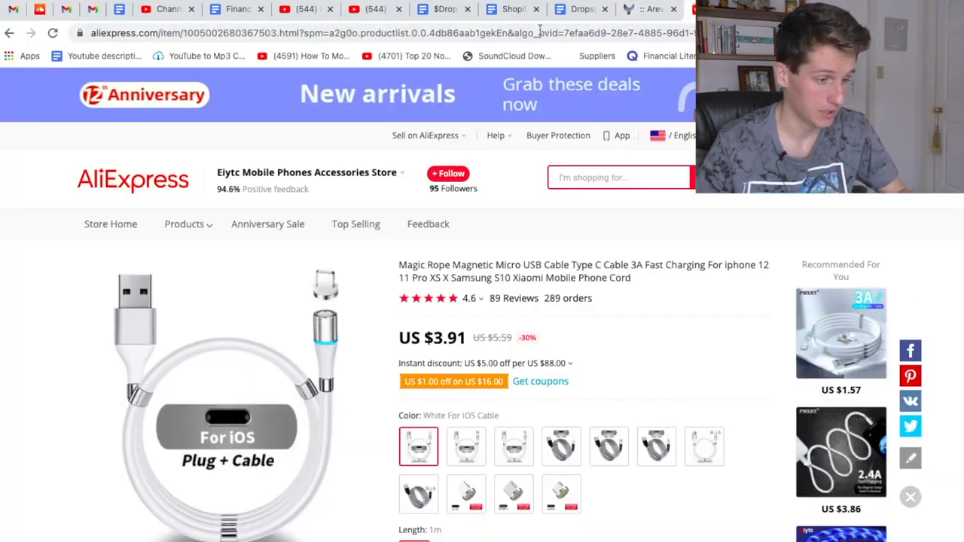
mouse_move(644, 6)
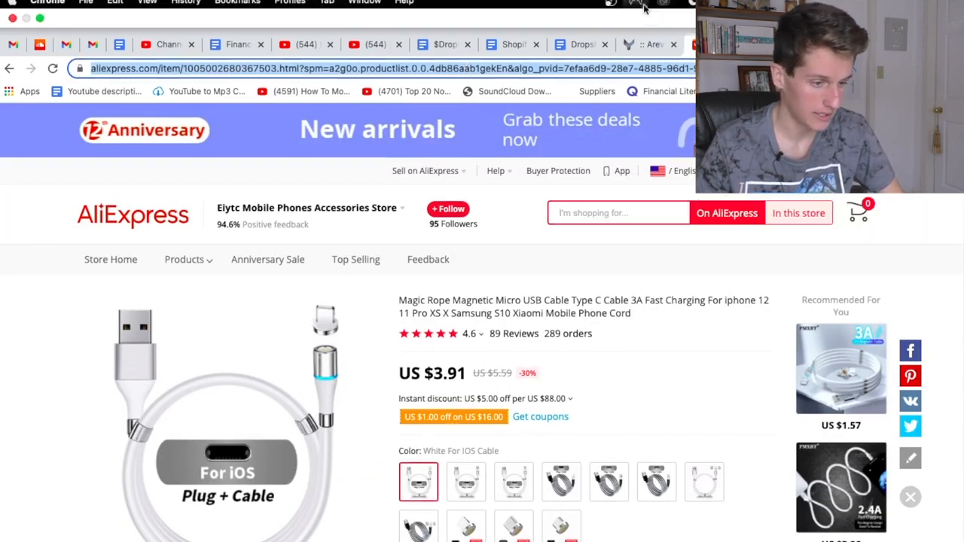
click(647, 45)
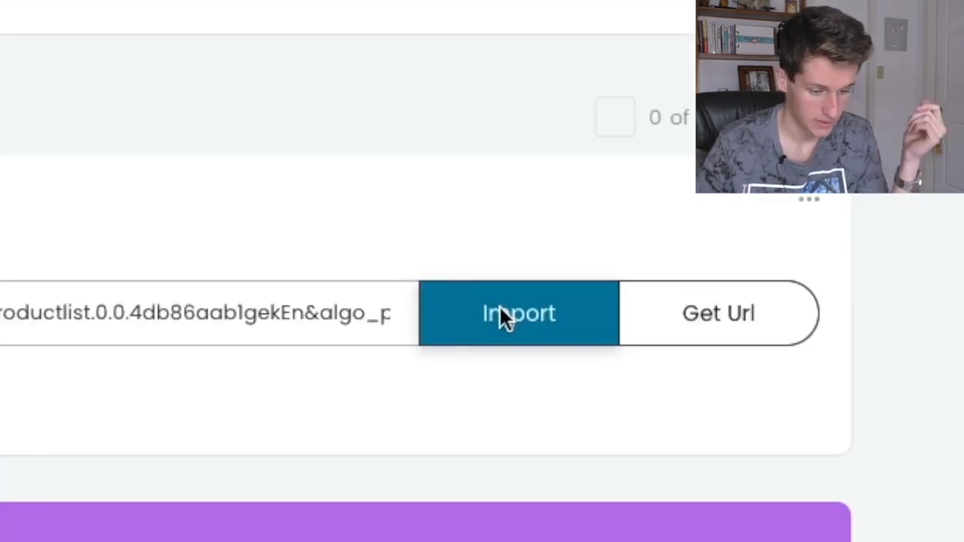
click(764, 426)
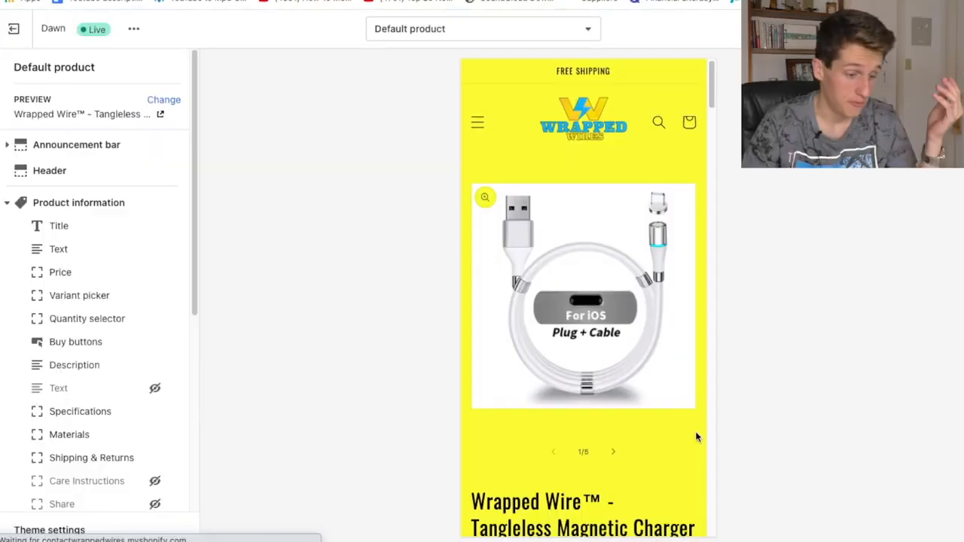
Step: Examine the default product page preview, from the title rating through the description to the customer reviews and their photos
scroll(696, 437, down, 5)
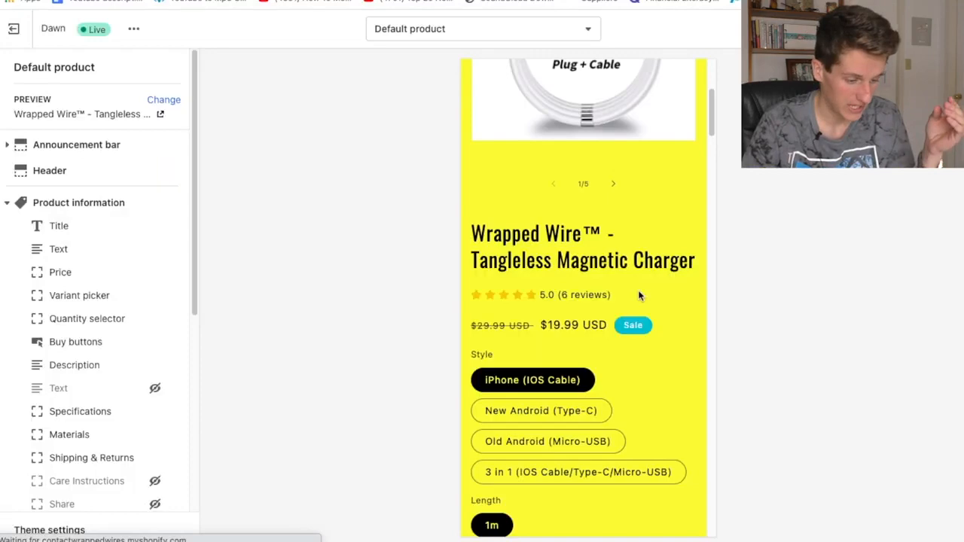
scroll(716, 242, down, 5)
scroll(639, 295, down, 15)
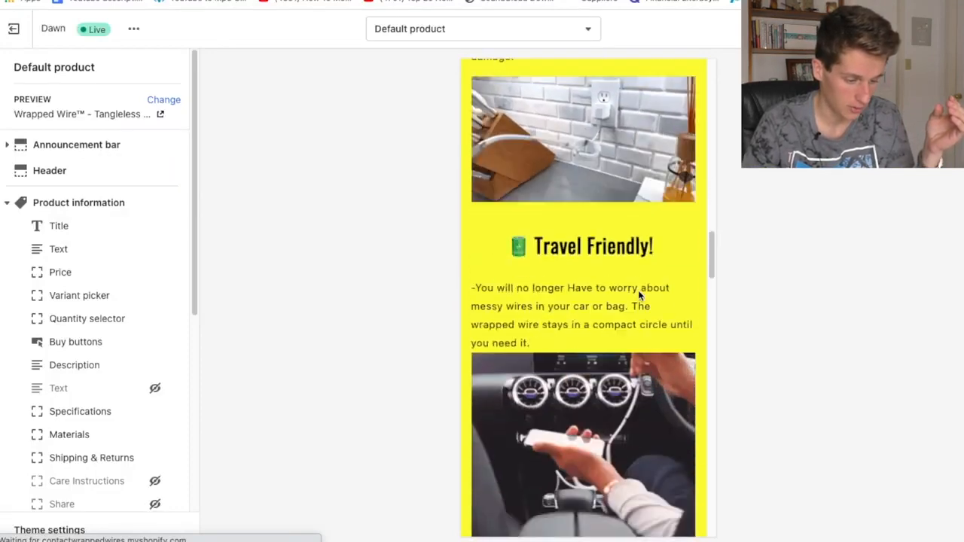
scroll(638, 294, down, 8)
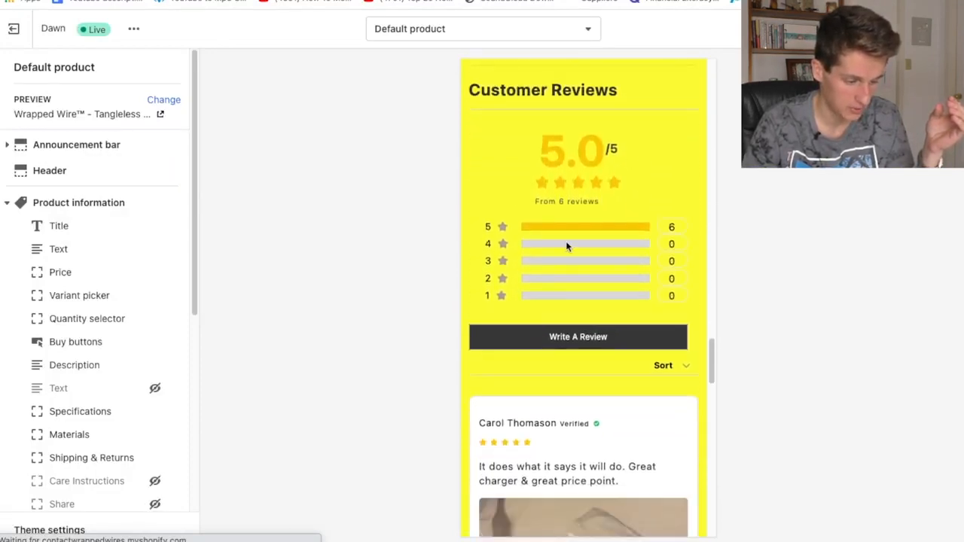
scroll(625, 183, down, 3)
scroll(603, 175, up, 2)
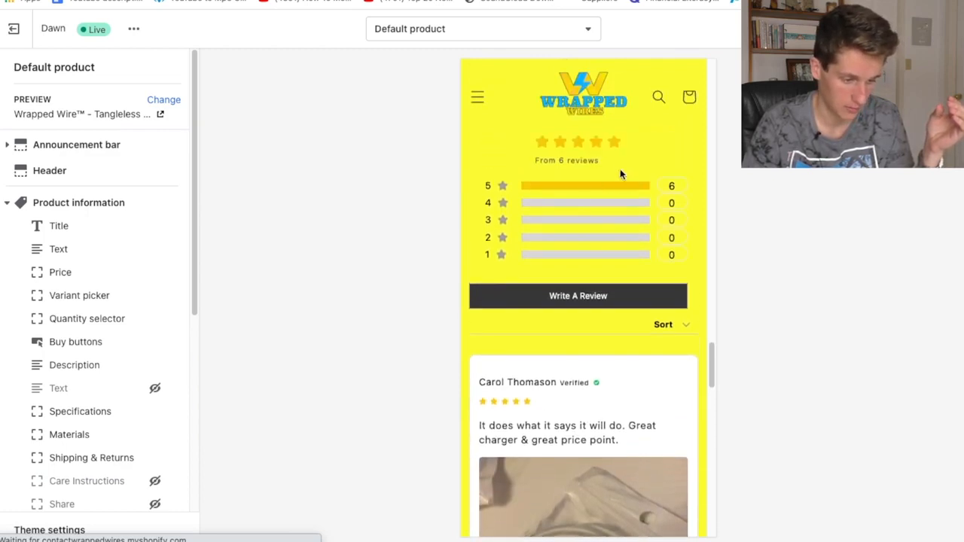
scroll(620, 179, up, 1)
scroll(624, 185, down, 4)
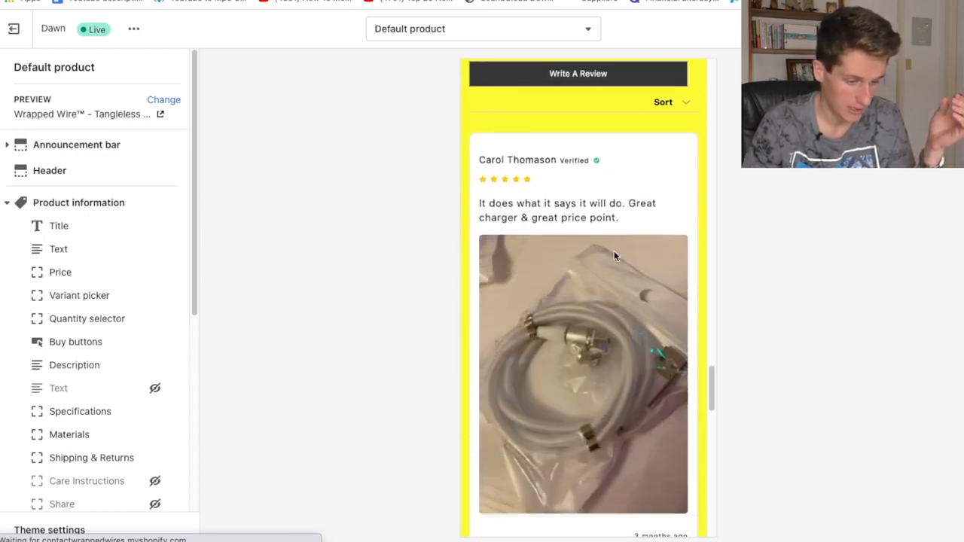
Step: Look through the remaining imported customer reviews and their photos in the product page preview
scroll(613, 256, down, 9)
scroll(614, 256, down, 6)
scroll(588, 296, down, 3)
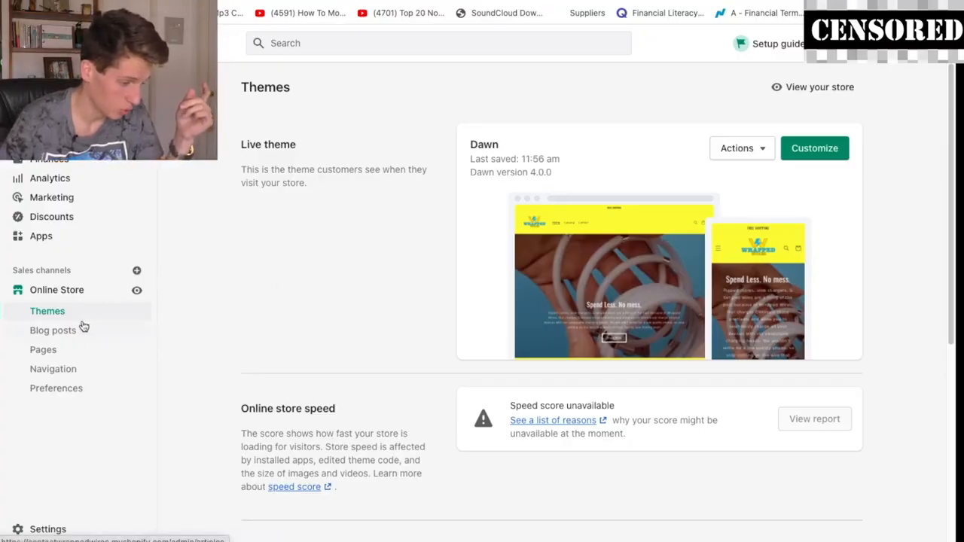
Step: Add a new online store page and title it Contact us
click(60, 353)
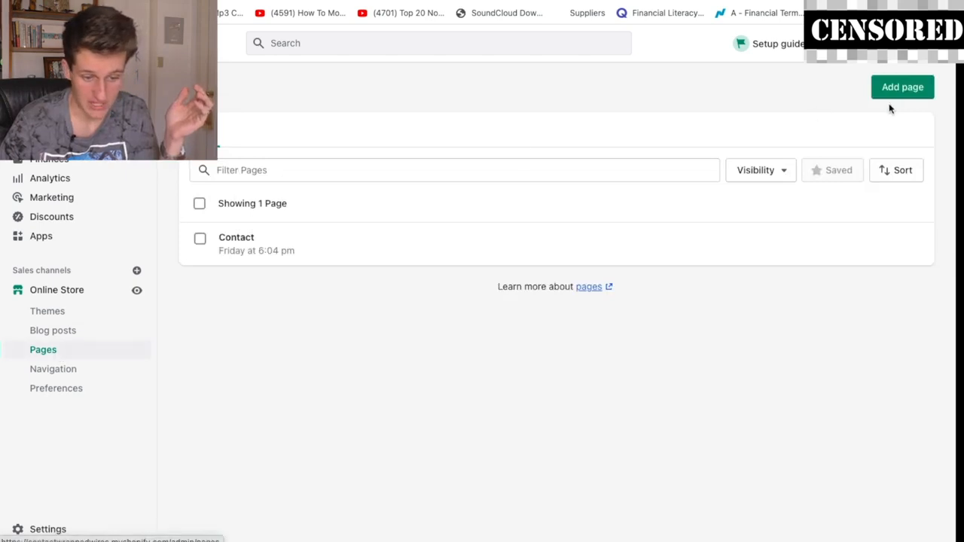
click(900, 96)
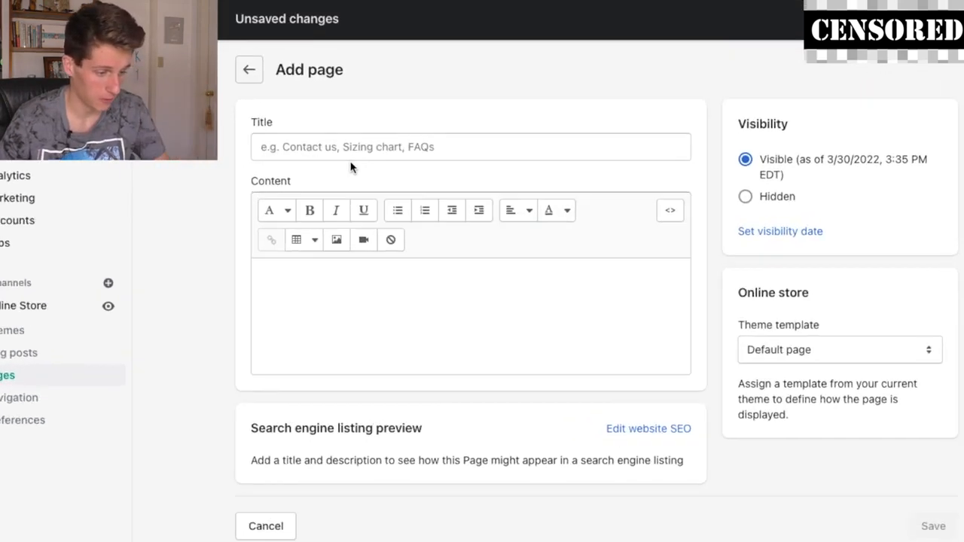
click(345, 149)
text(Conta)
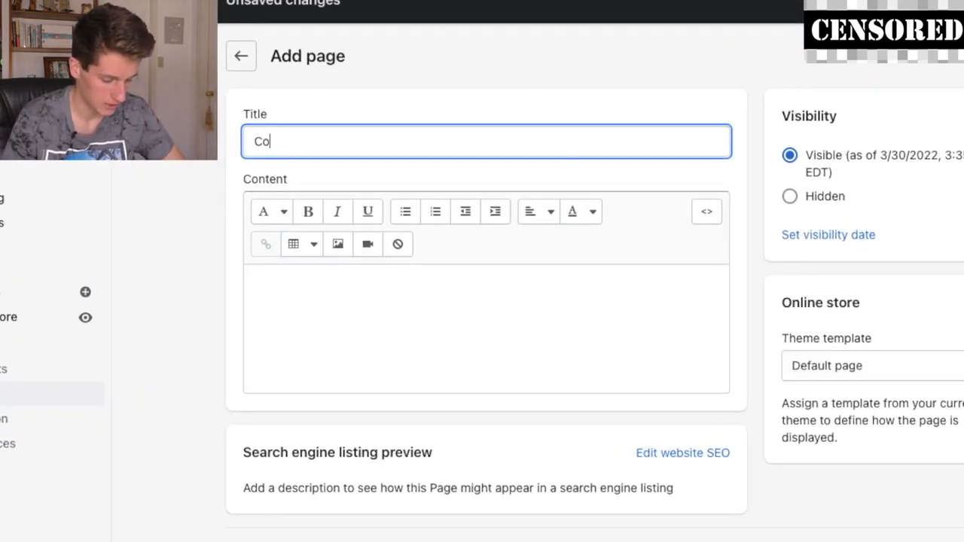
text(ct u)
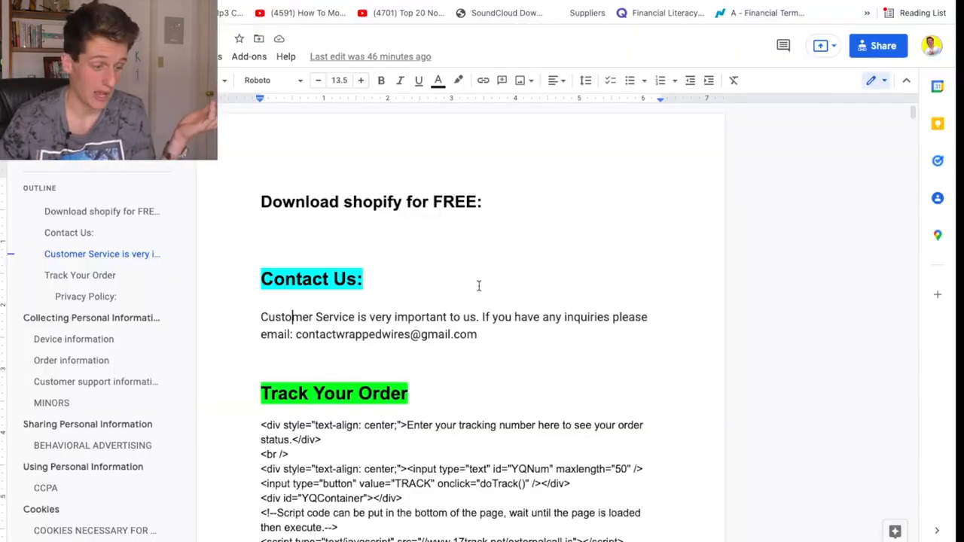
Step: Insert the order tracking code from the Google Docs template as HTML content of the Track Your Order page
scroll(478, 286, down, 15)
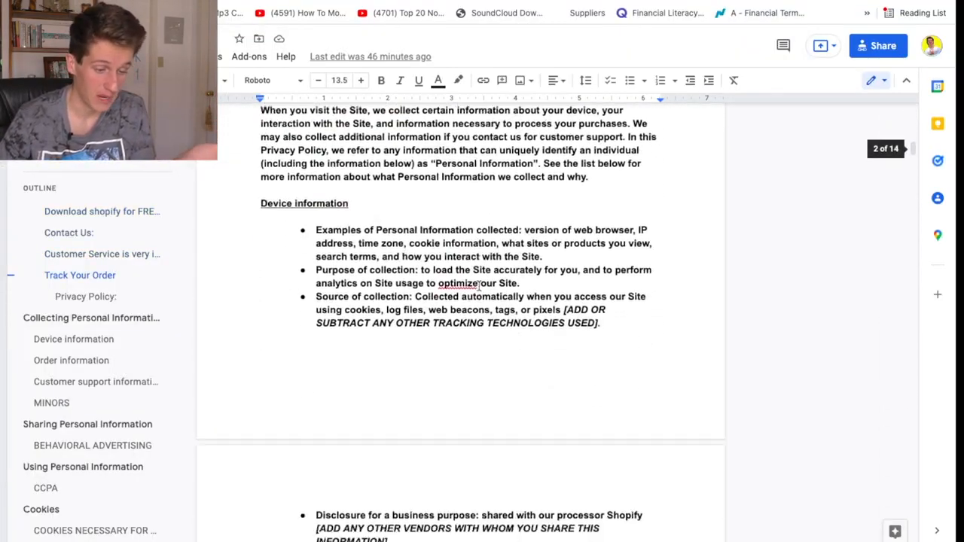
scroll(478, 286, up, 15)
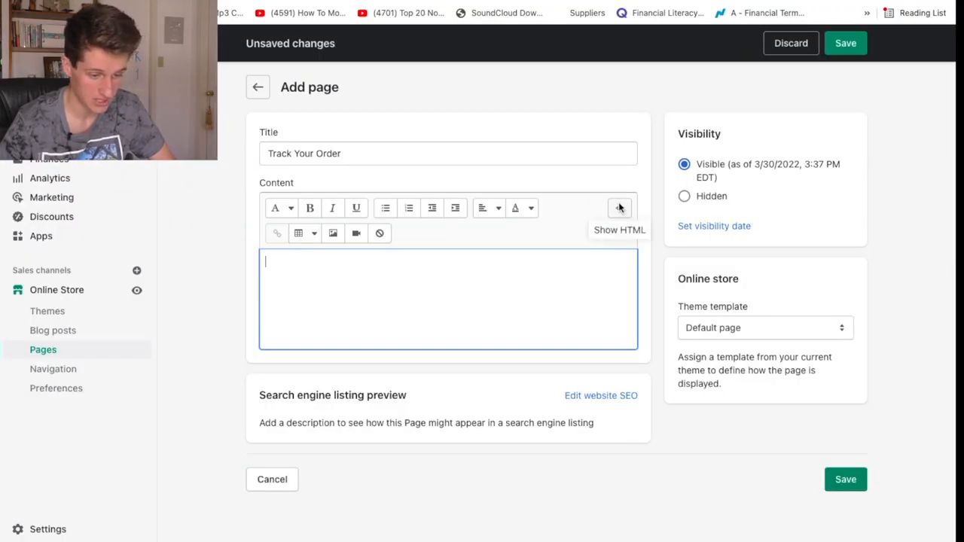
click(619, 208)
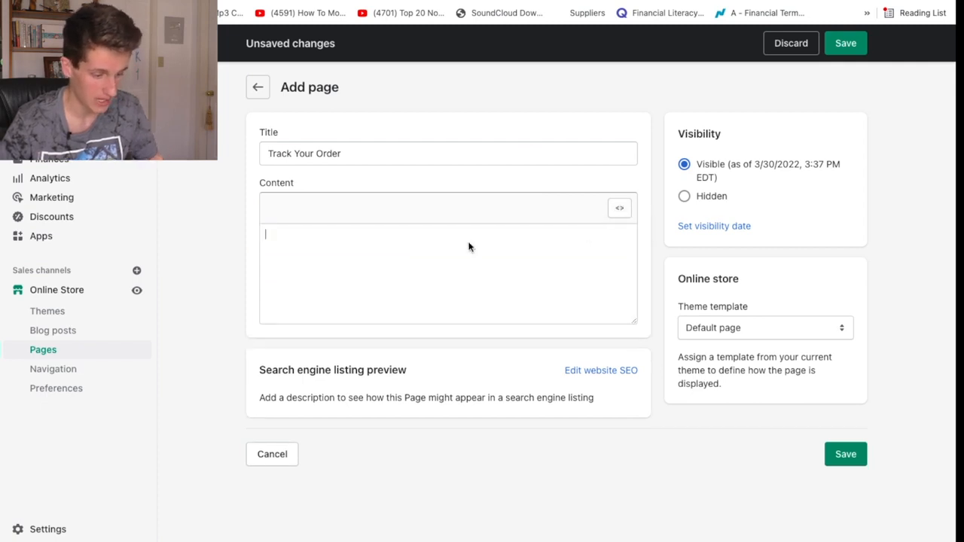
key(ctrl+v)
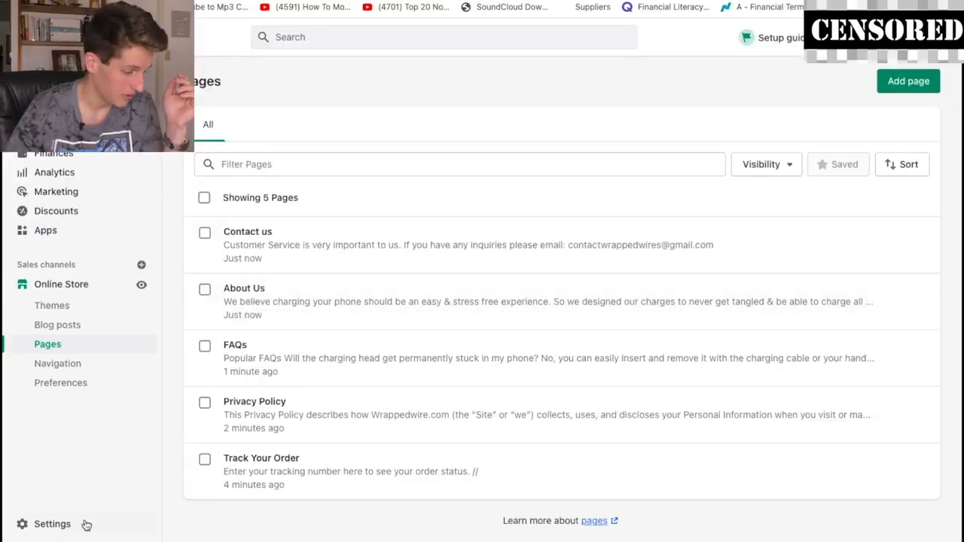
Step: Open the store's policy settings and create the refund policy from the template
click(46, 523)
scroll(95, 407, down, 5)
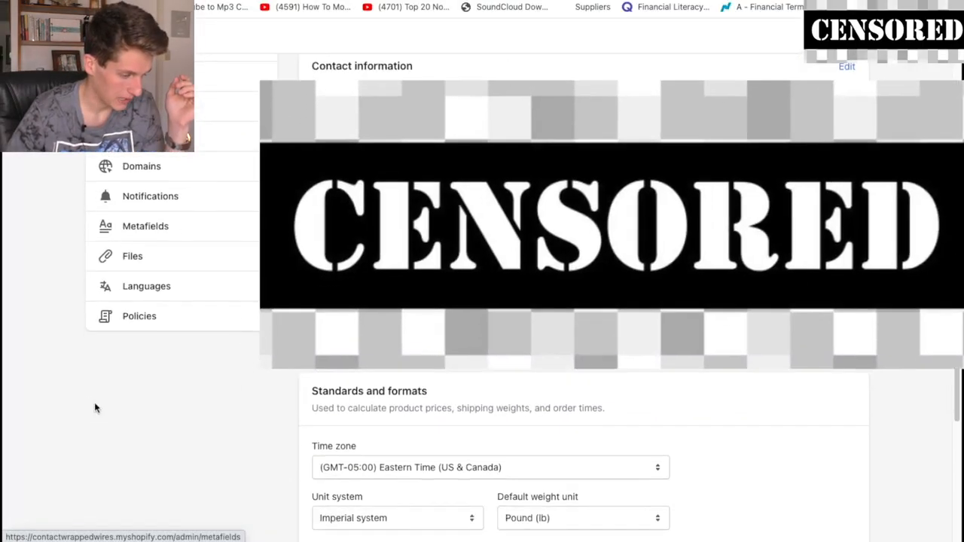
click(140, 317)
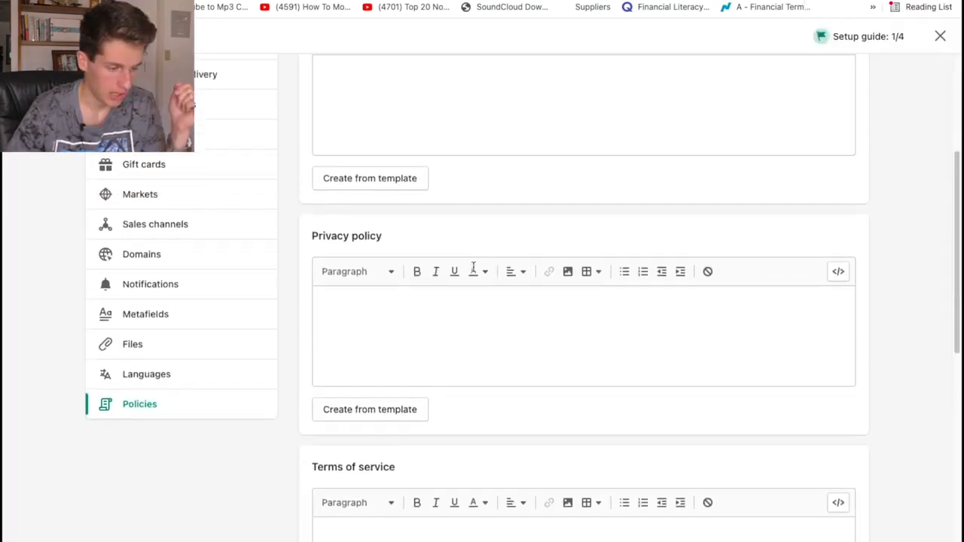
scroll(474, 307, down, 2)
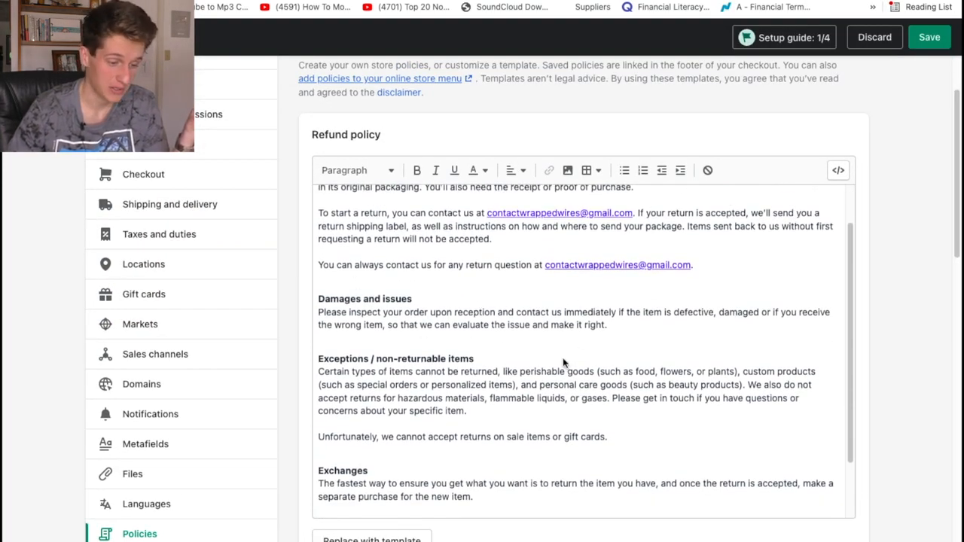
scroll(564, 363, down, 1)
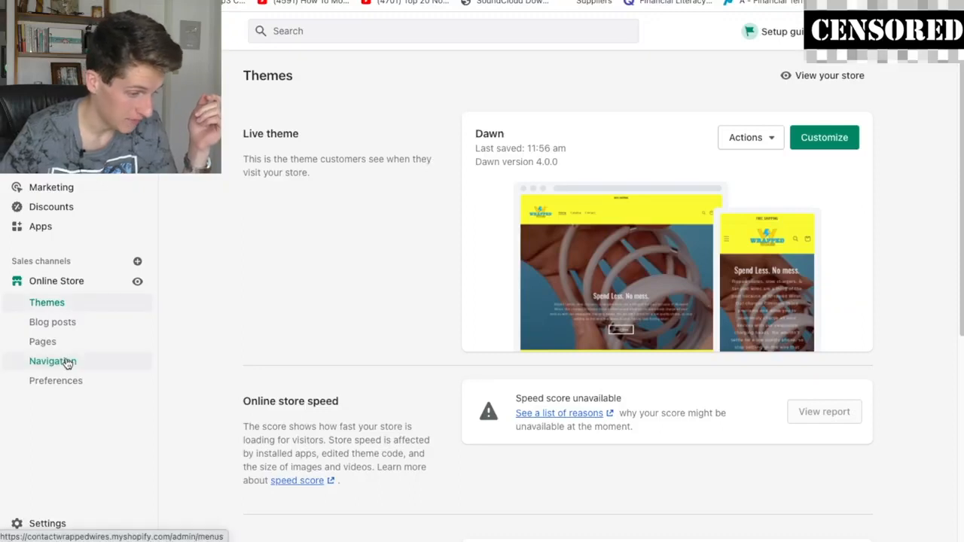
Step: Add Track Your Order, Contact us, About Us and FAQs as items in the store's main menu
click(67, 363)
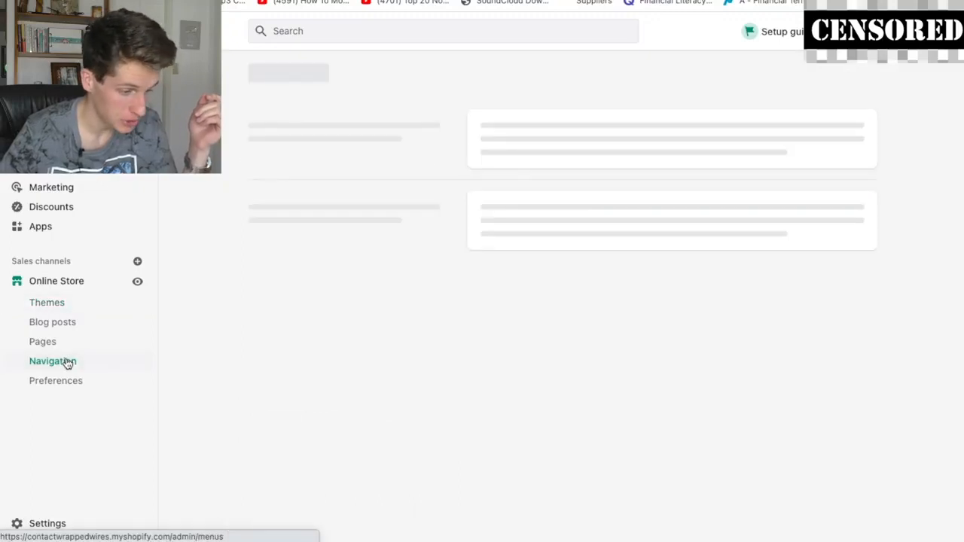
click(515, 220)
click(321, 314)
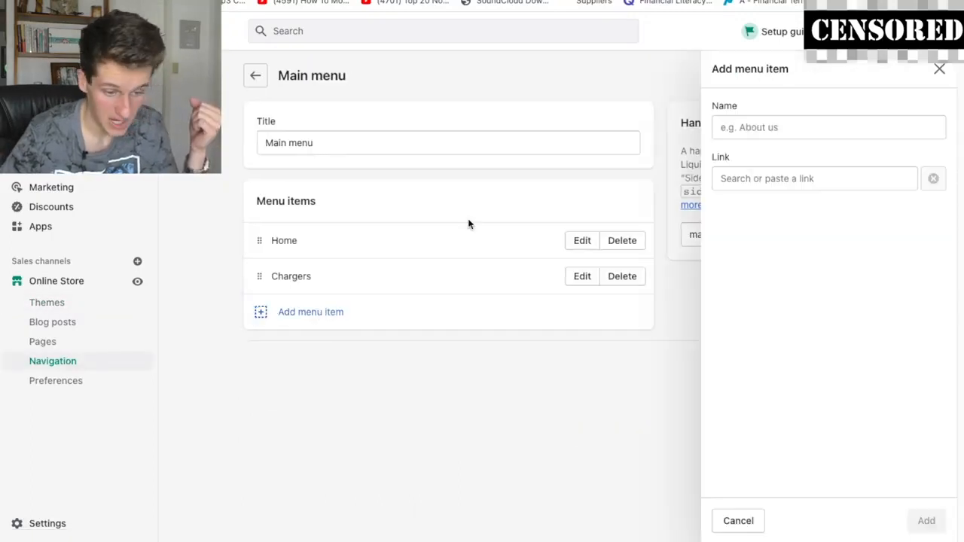
click(806, 178)
click(767, 314)
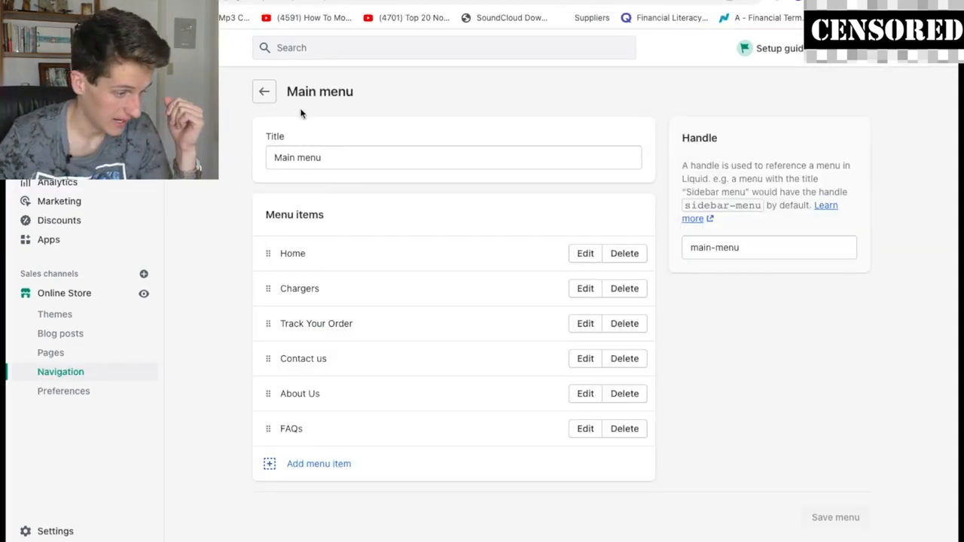
Step: Add a linked item to the footer menu and check the storefront home page down to its end
click(260, 96)
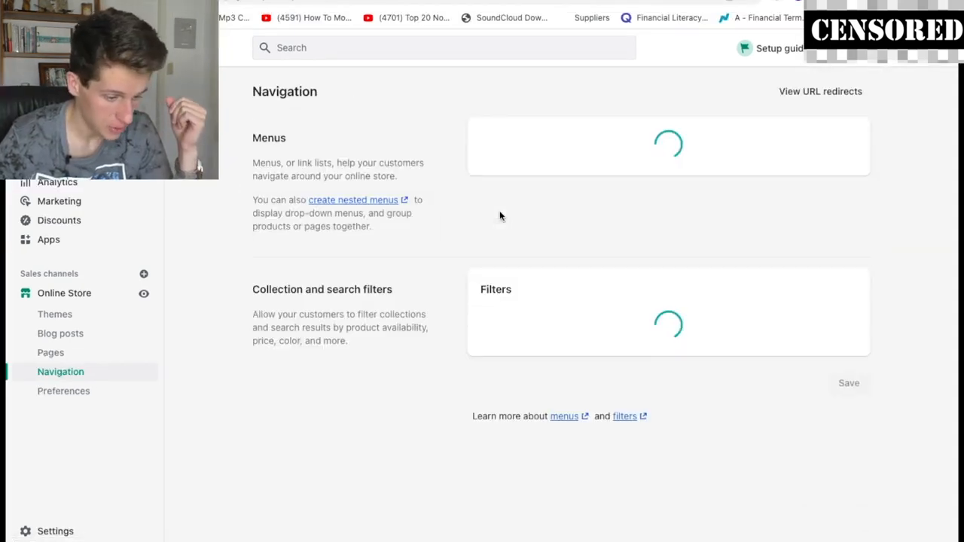
click(509, 200)
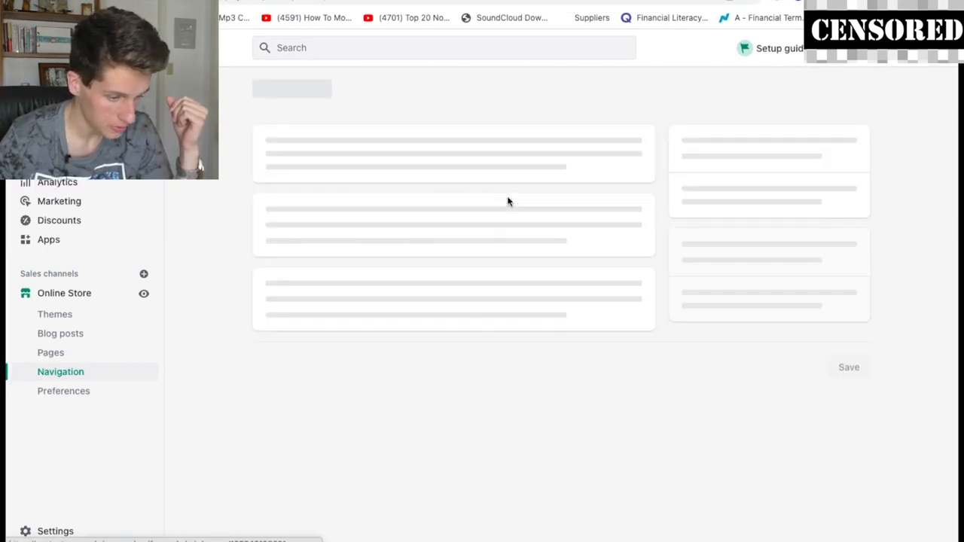
click(327, 290)
click(742, 192)
click(755, 406)
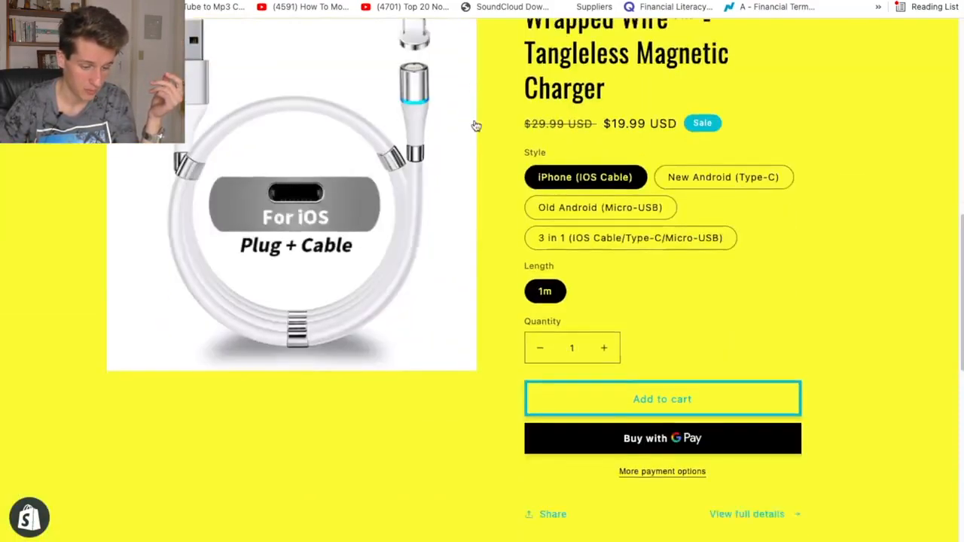
scroll(476, 126, down, 15)
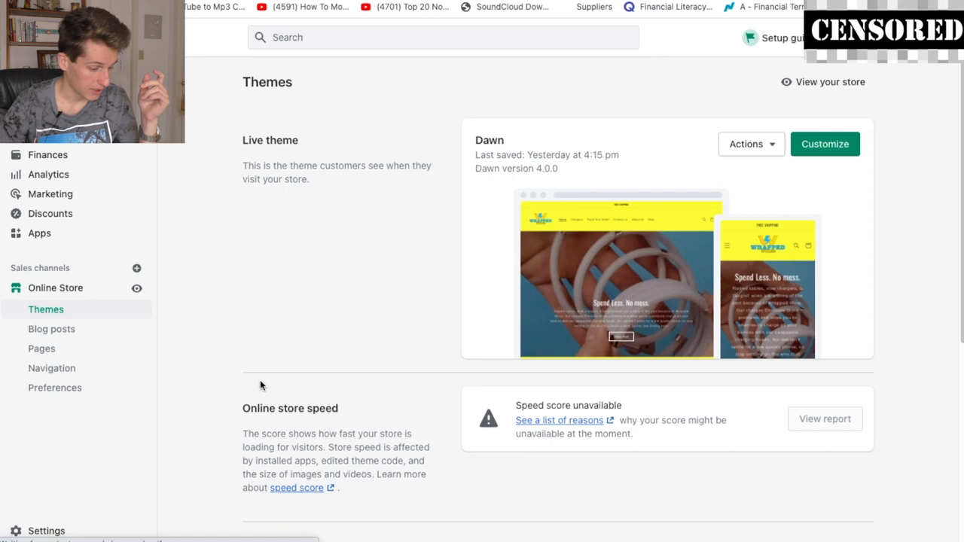
Step: Delete both Economy and both Standard rates from the domestic United States zone of the general shipping rates
click(41, 531)
click(138, 315)
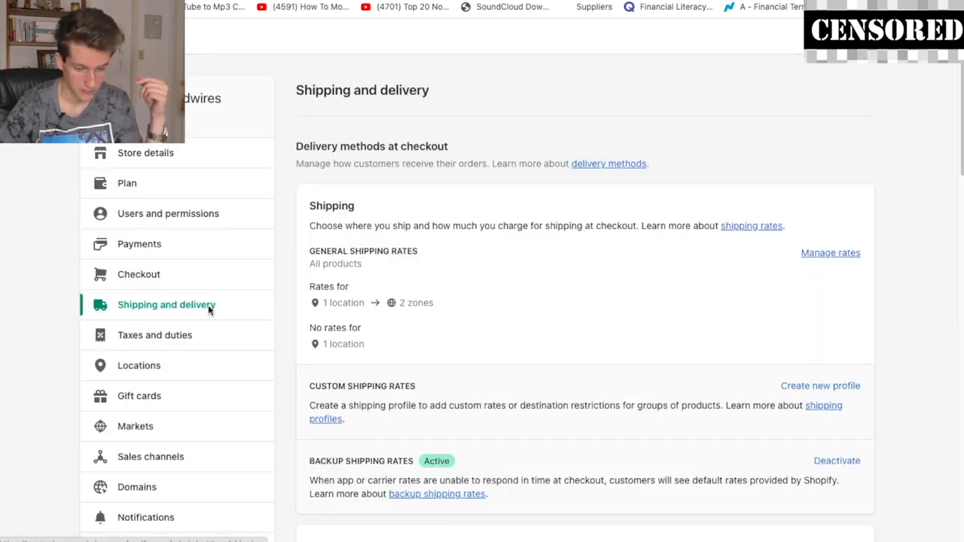
click(826, 255)
scroll(710, 315, down, 4)
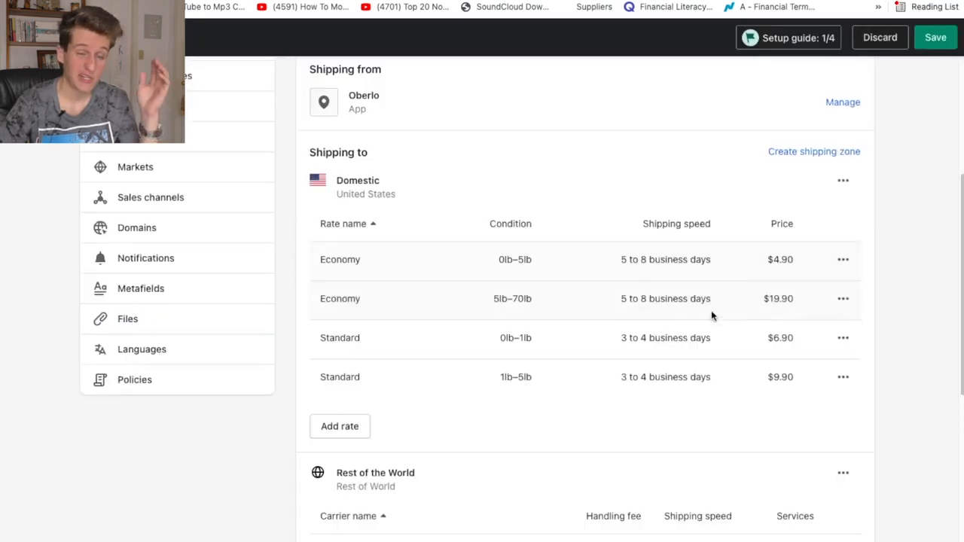
click(843, 259)
click(816, 320)
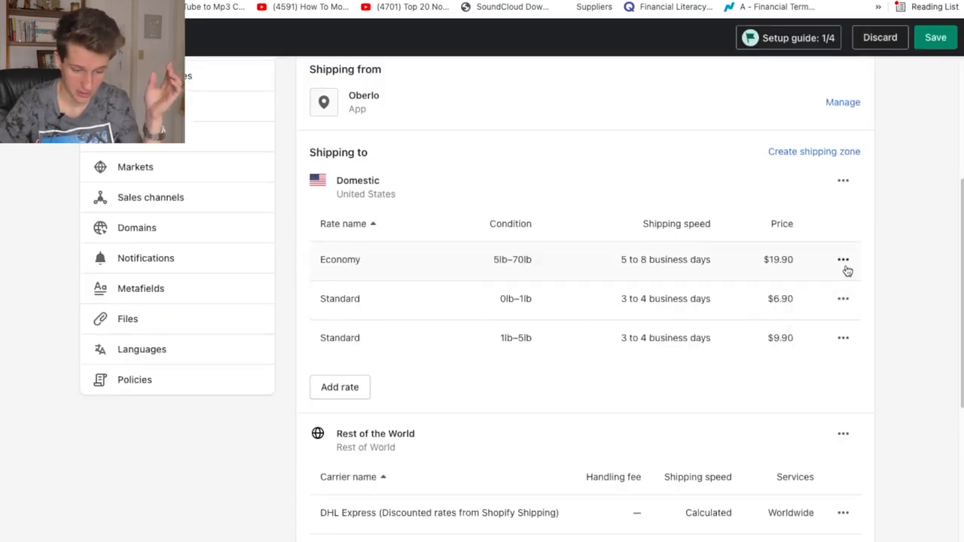
click(843, 259)
click(815, 320)
click(843, 259)
click(816, 320)
click(843, 259)
click(816, 320)
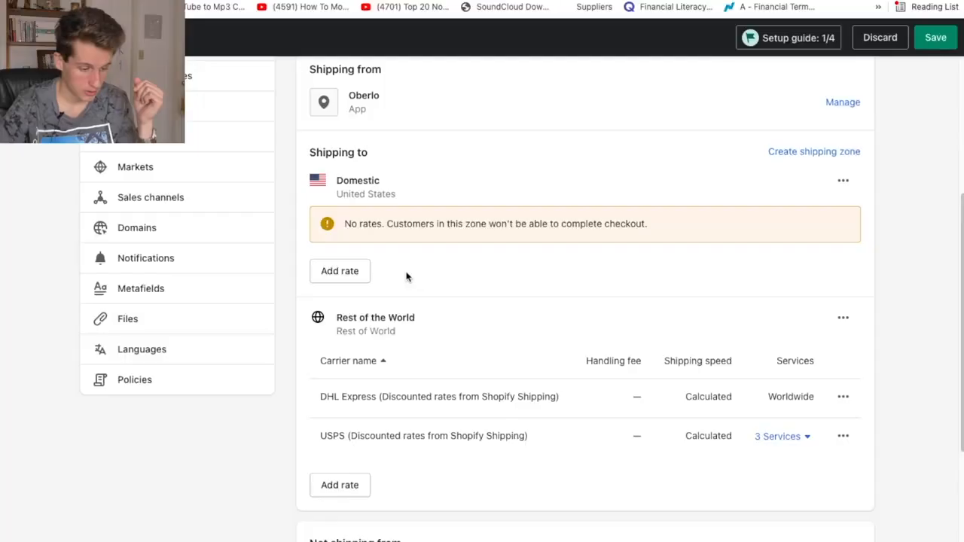
Step: Add a domestic shipping rate named Free Shipping with a price of $0.00 and save the profile
click(352, 273)
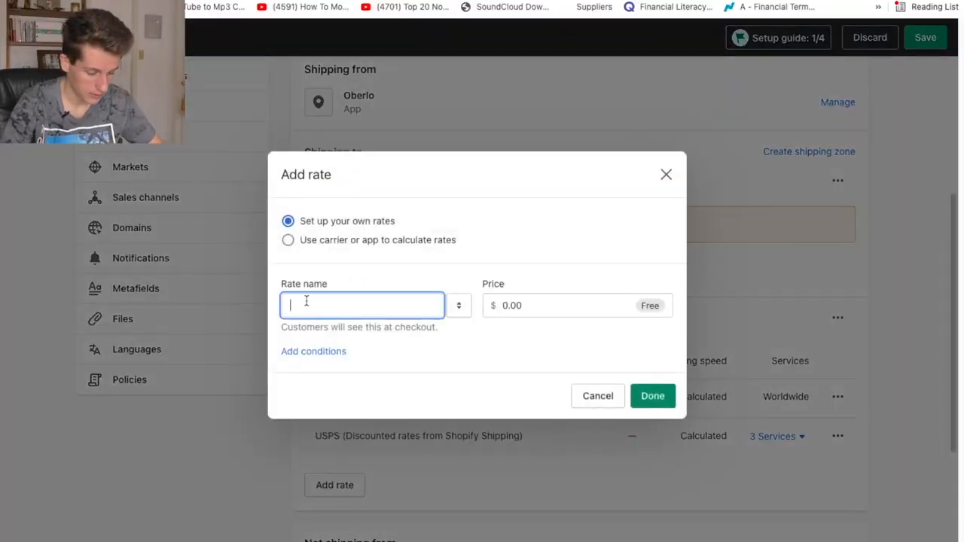
text(Free Shippi)
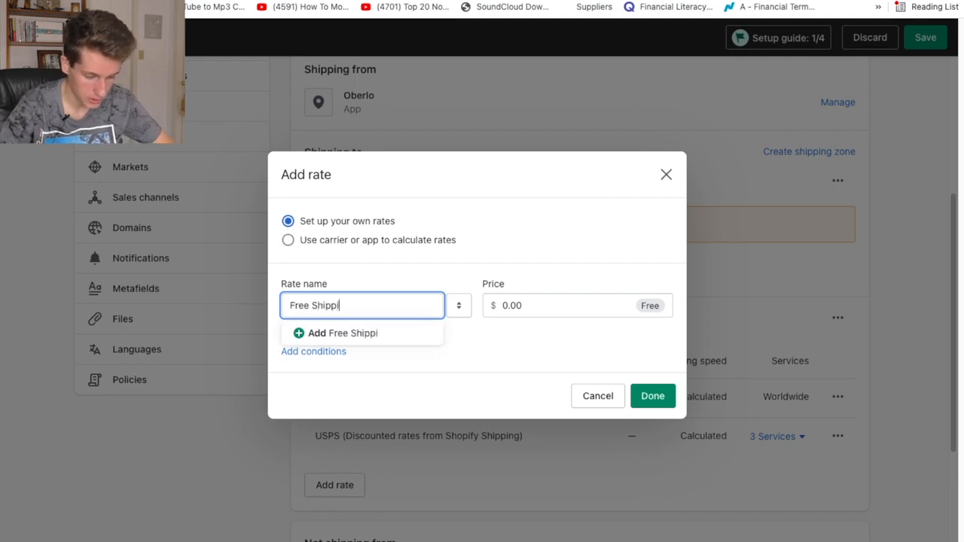
text(ng)
click(668, 396)
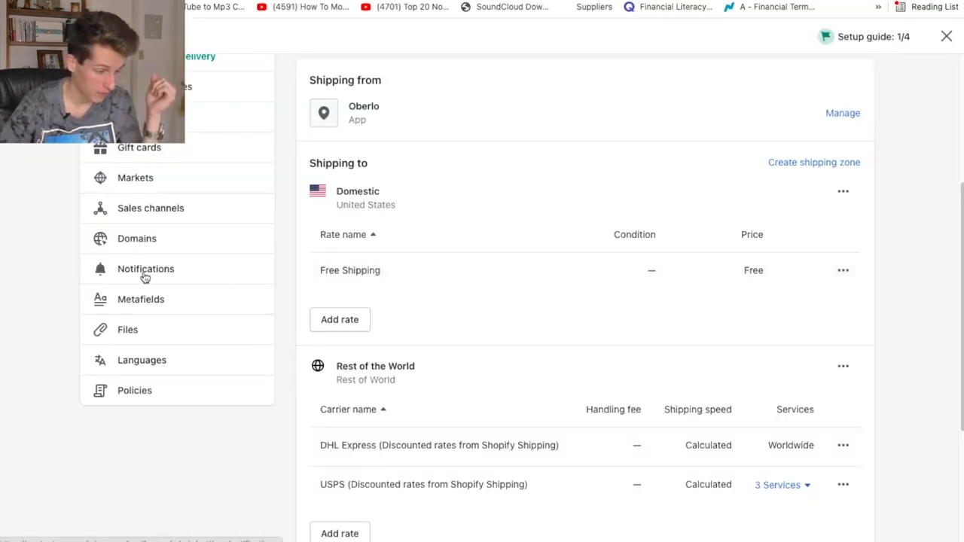
Step: Open the email template customization from the store's notification settings
click(153, 273)
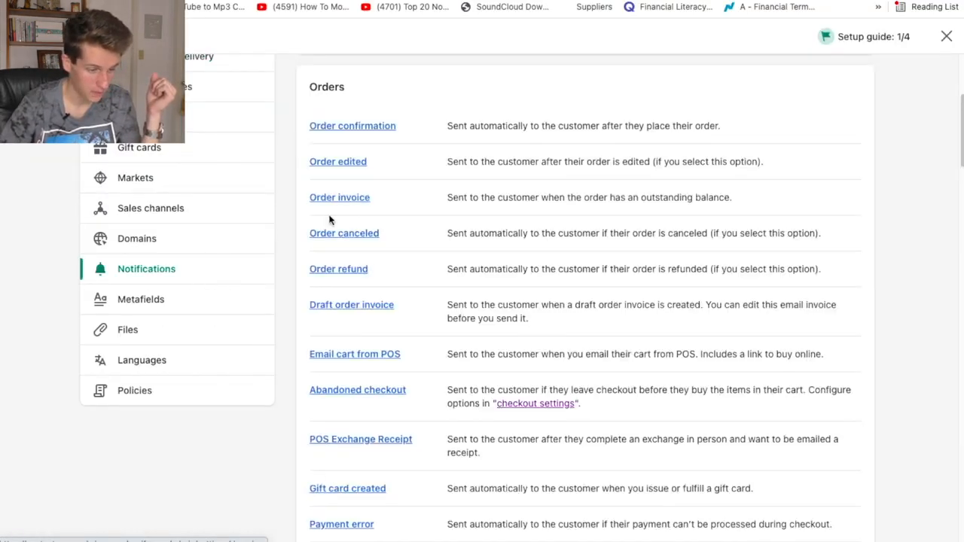
scroll(329, 218, up, 3)
click(338, 167)
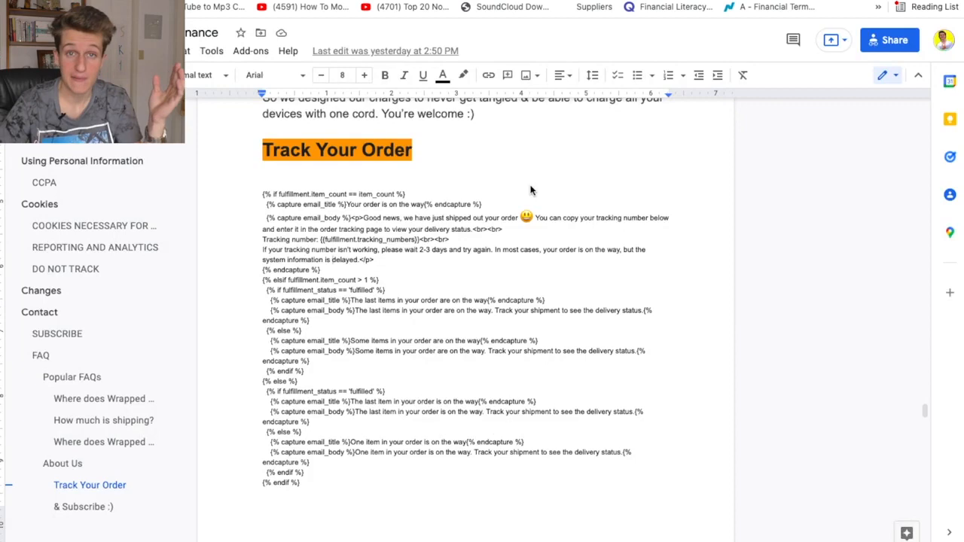
Step: Replace the Order confirmation email's HTML body with the Track Your Order code from the Google Docs template
scroll(375, 188, up, 1)
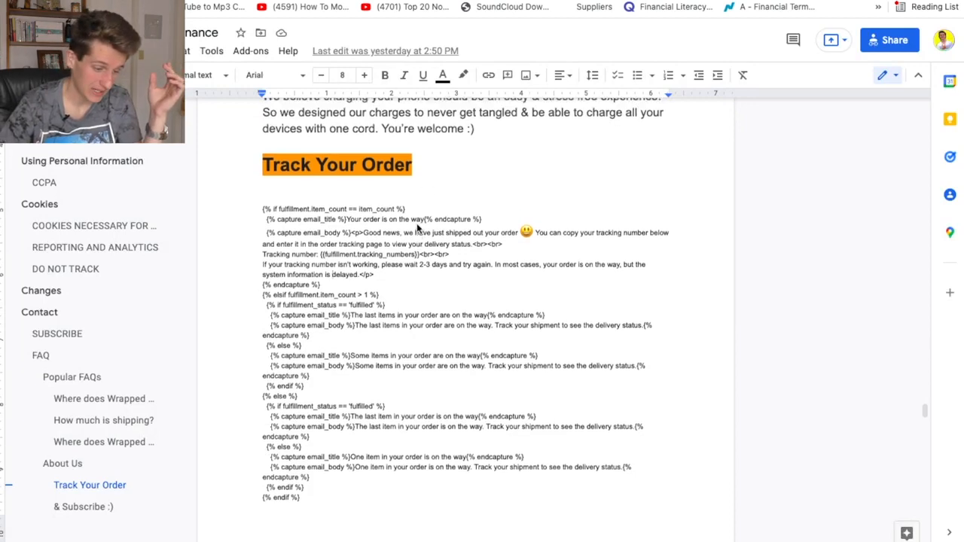
scroll(400, 264, down, 5)
scroll(400, 263, up, 4)
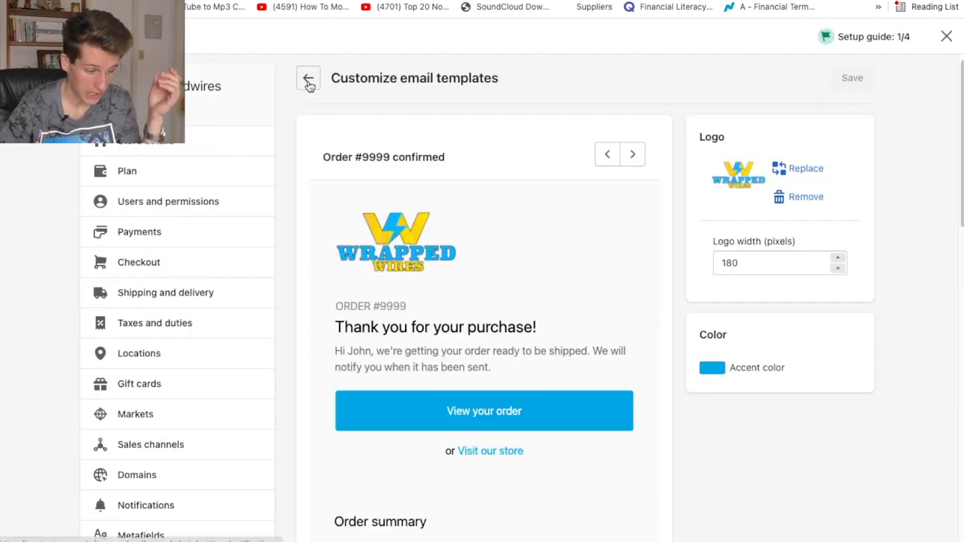
click(308, 81)
scroll(383, 172, down, 2)
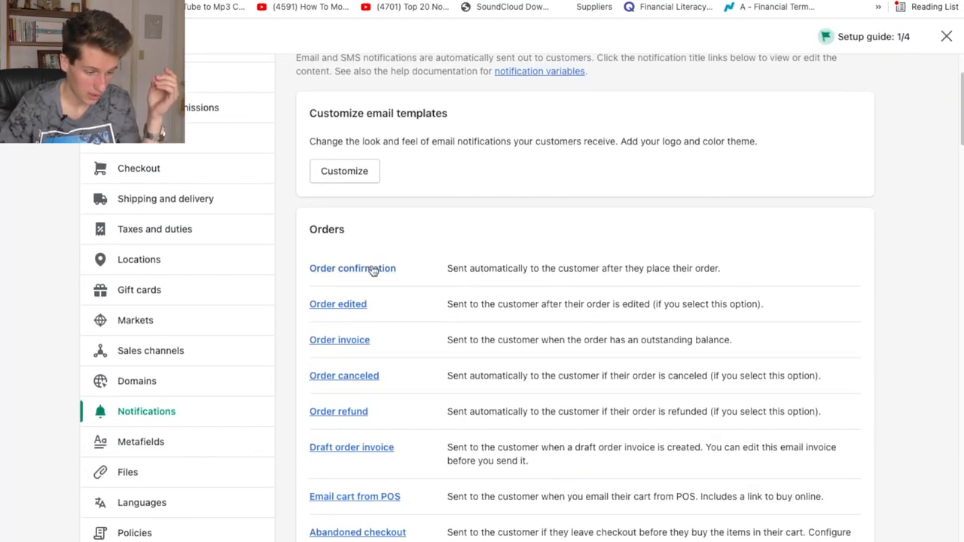
click(373, 270)
scroll(475, 230, down, 3)
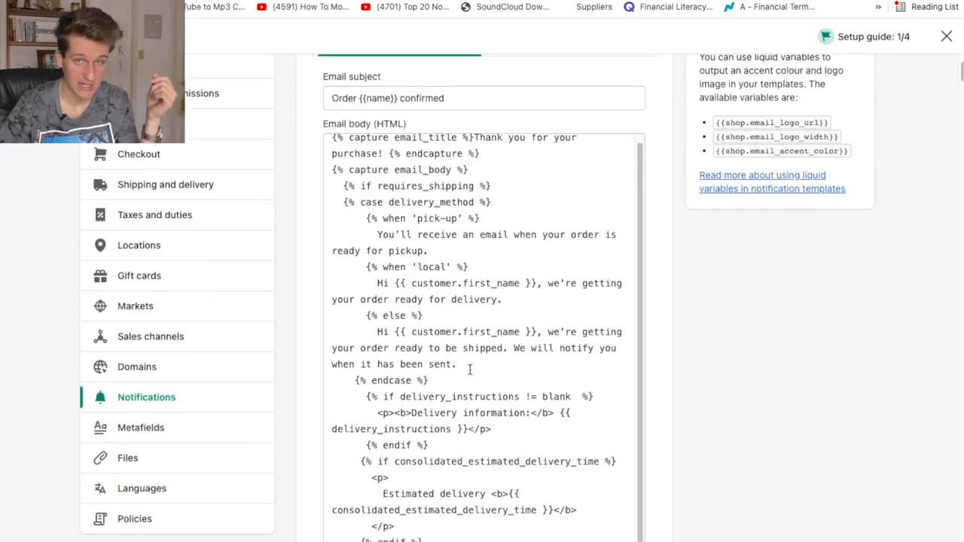
scroll(469, 369, down, 2)
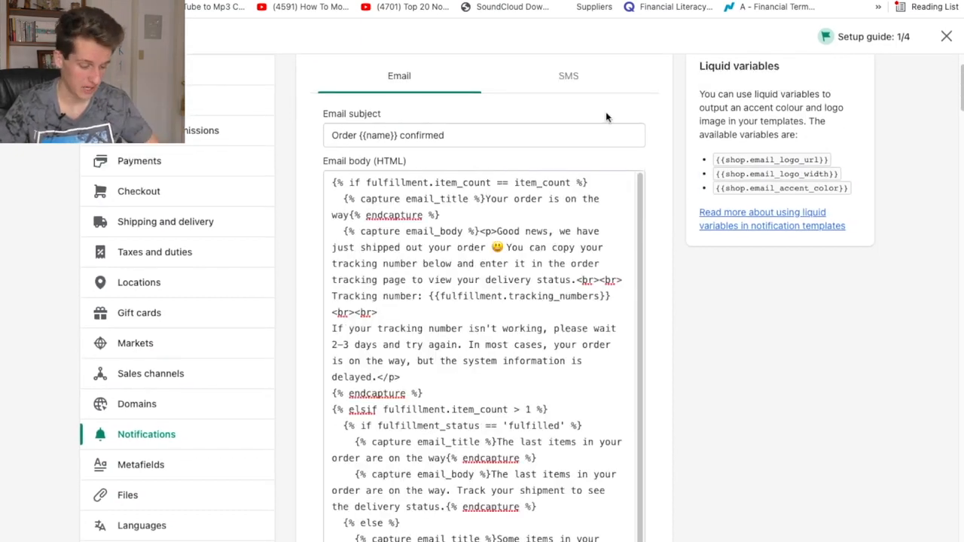
Step: Find the yourstorename placeholder link in the Order confirmation email's HTML body by searching for yourstore
key(ctrl+f)
text(your)
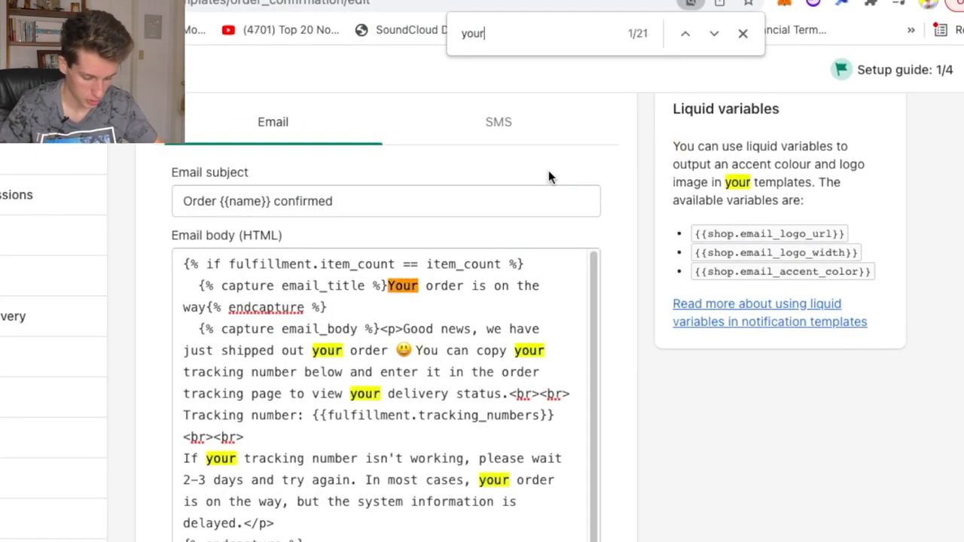
text(store)
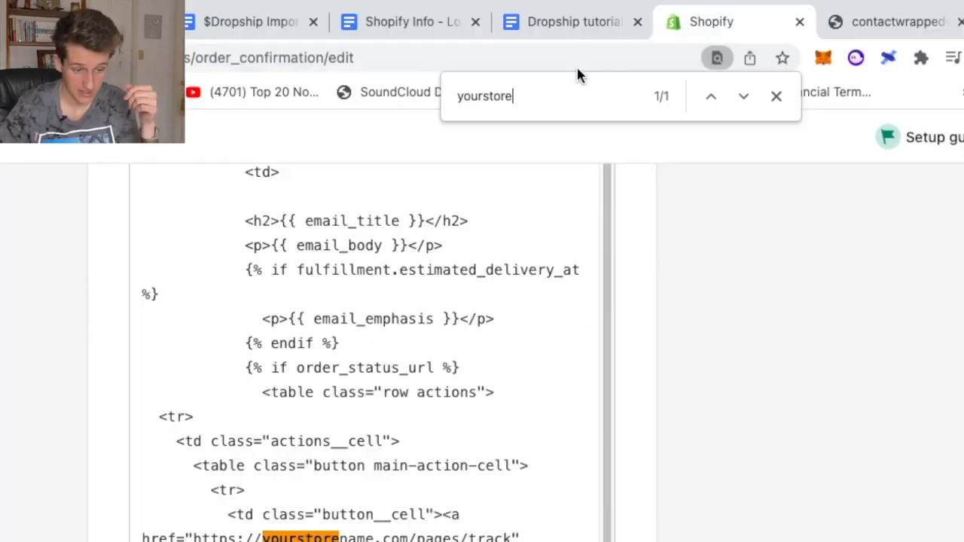
Step: Look up the store's Track Your Order page in a duplicate tab and replace the email's placeholder tracking link with that page's URL
right_click(701, 14)
click(741, 141)
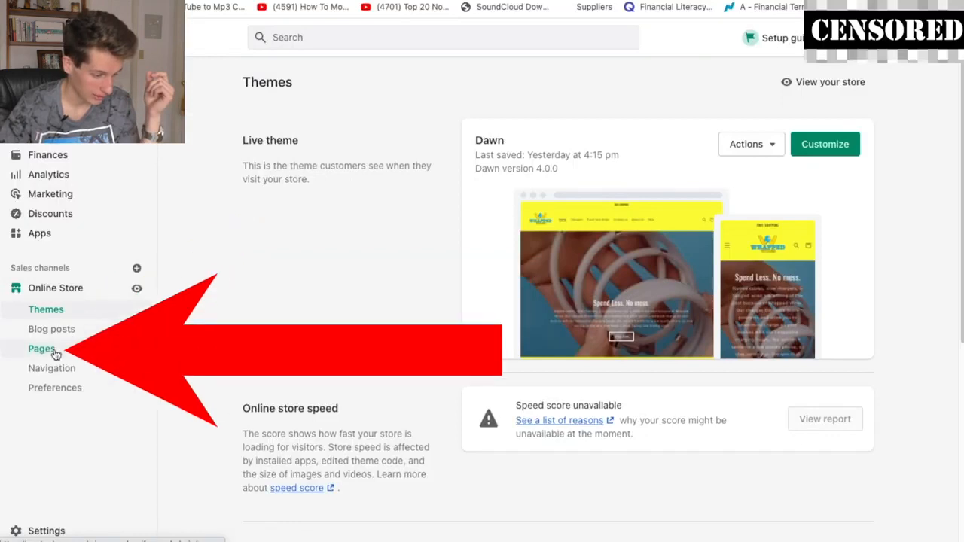
click(62, 349)
click(345, 243)
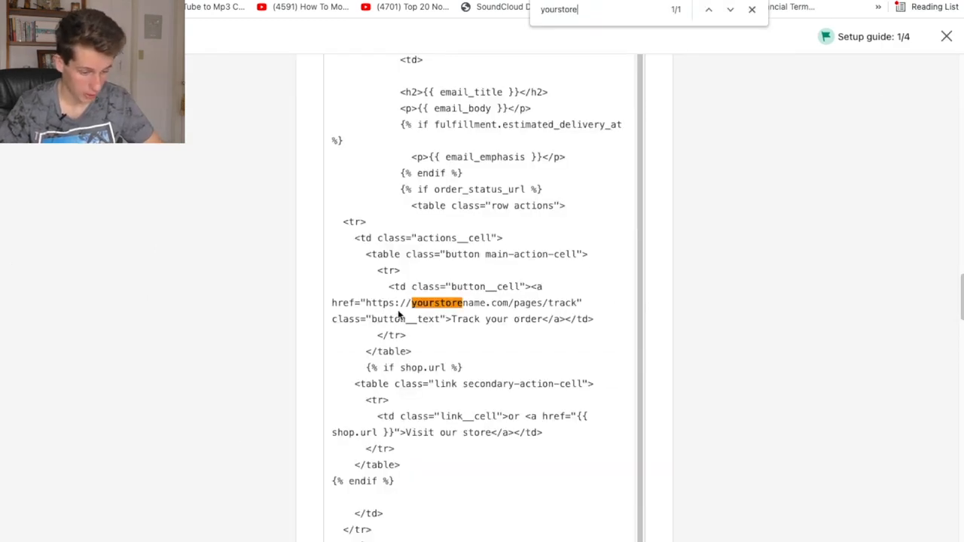
drag(367, 305, 563, 311)
text(https://snappedware.com/pages/track-your-order)
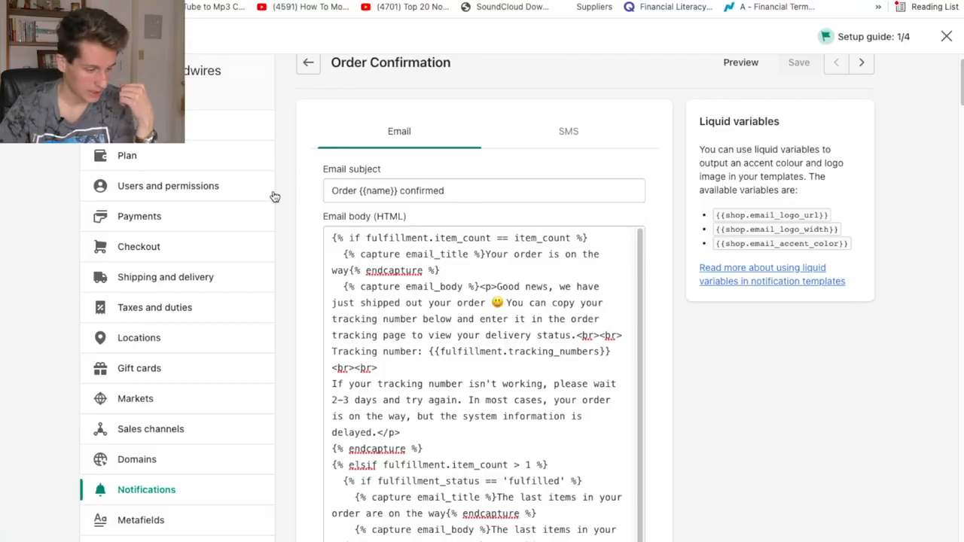
Step: Open the store's payment settings and review the Shopify Payments and supported payment method options
click(139, 216)
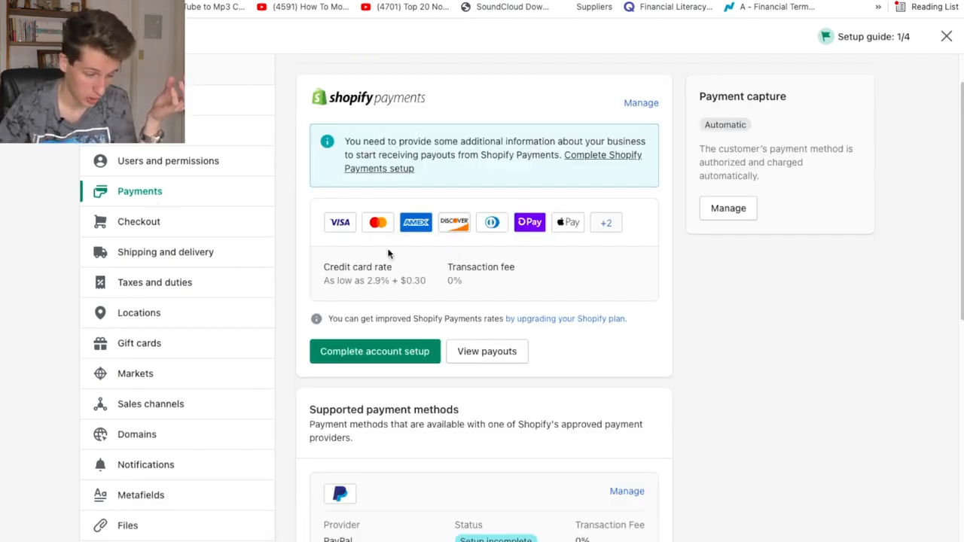
scroll(410, 338, down, 3)
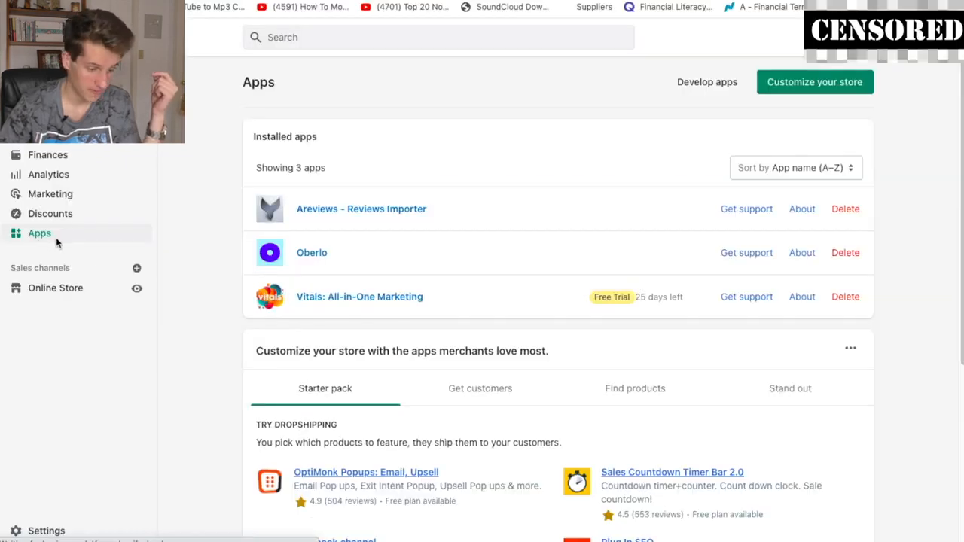
Step: Open the Countdown Timer in the Vitals: All-in-One Marketing app and enable it
click(340, 297)
click(300, 340)
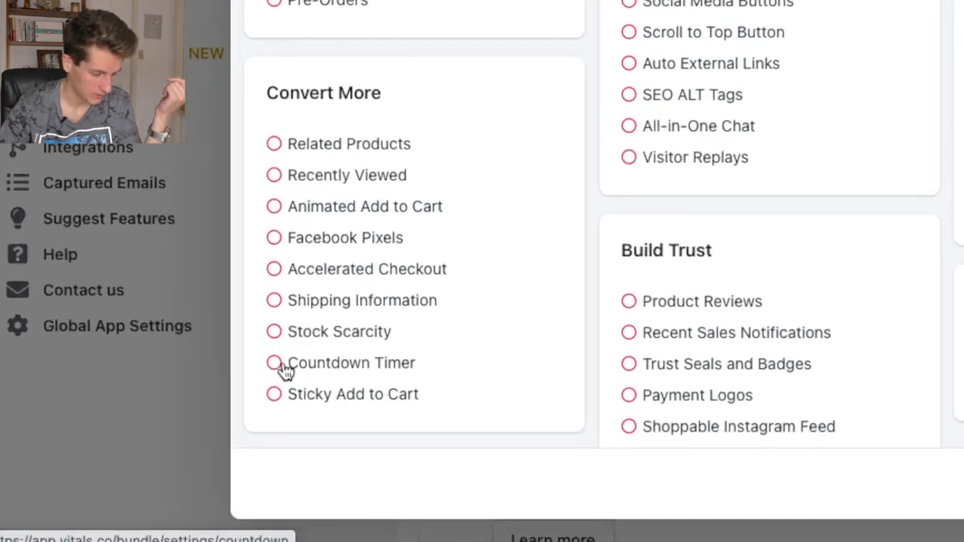
click(285, 371)
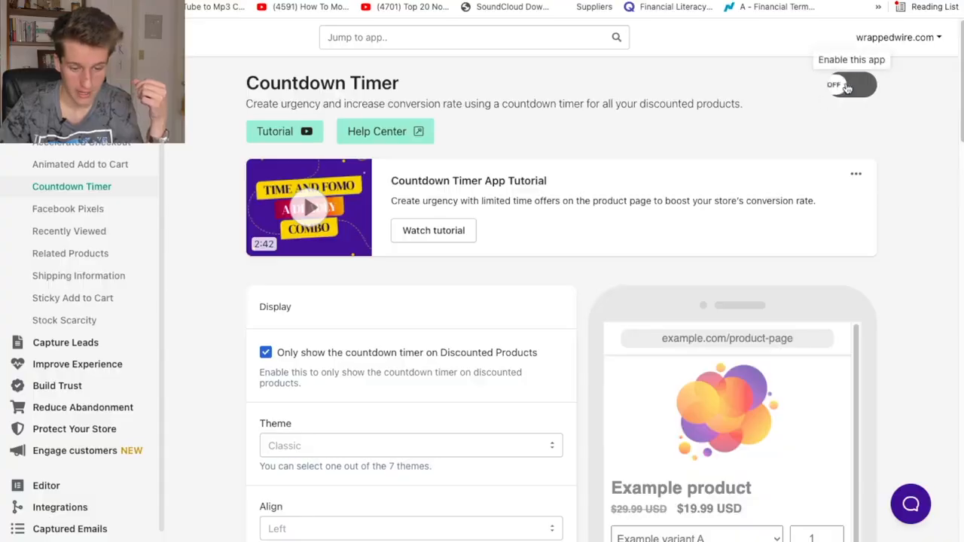
click(846, 86)
Step: Set the Countdown Timer's minimum expiration deadline hours to 2 and its maximum expiration deadline hours to 6
scroll(811, 134, down, 5)
scroll(525, 282, down, 6)
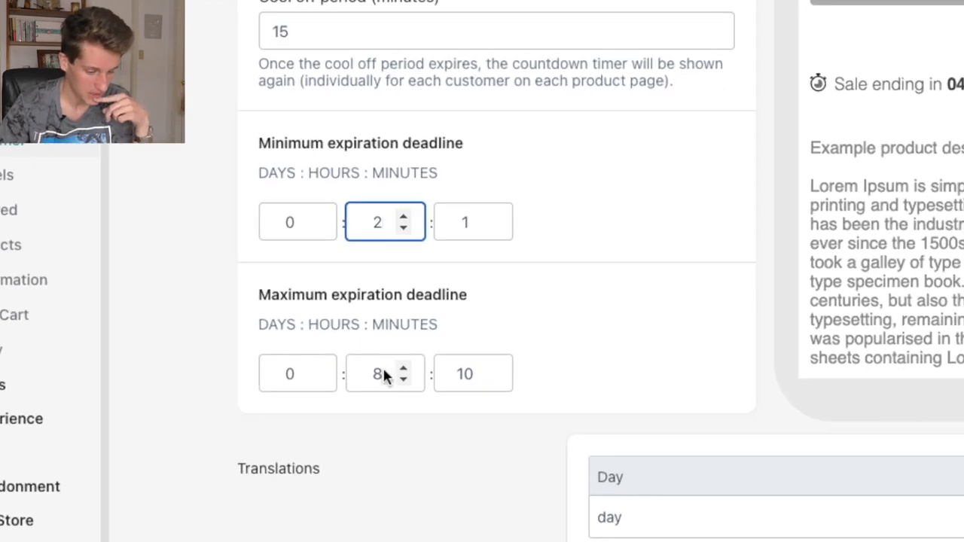
key(BackSpace)
text(0)
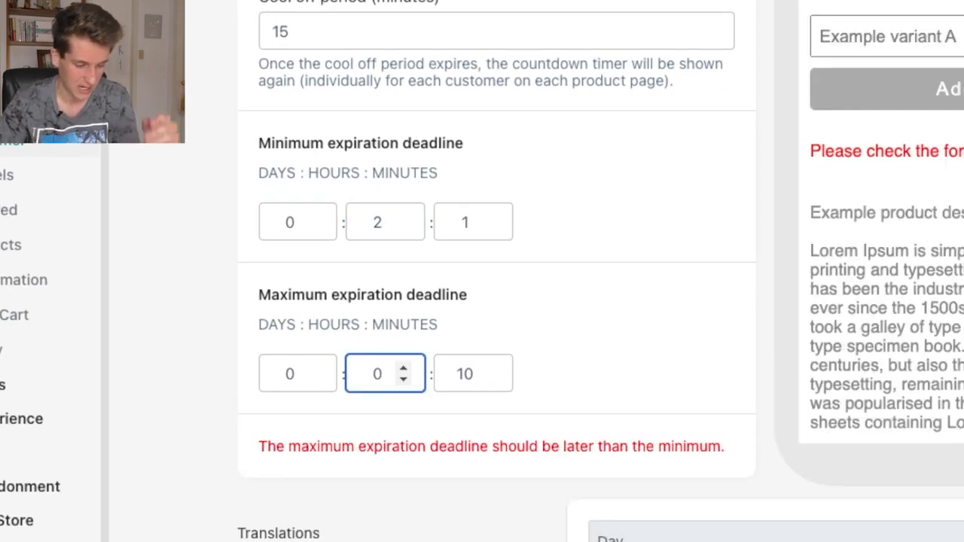
text(6)
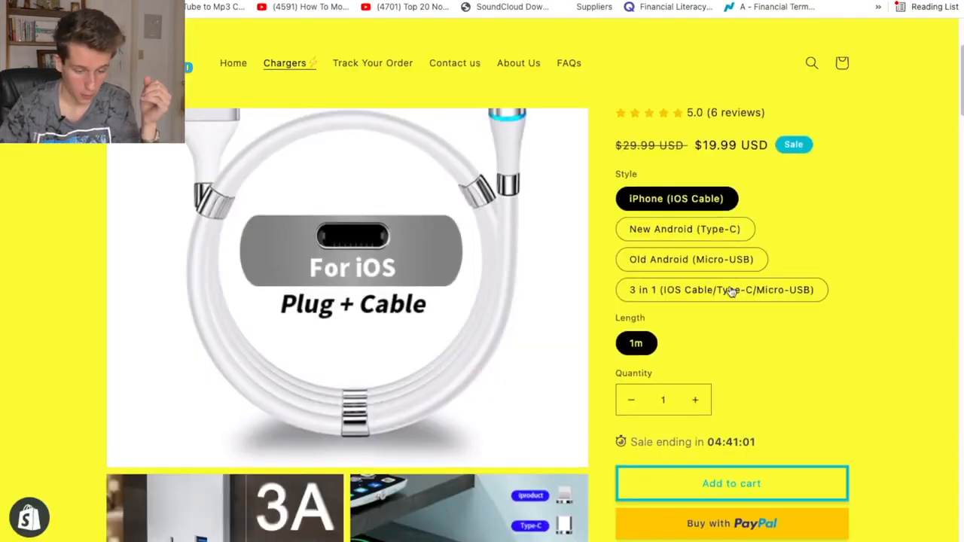
Step: Check the sale countdown timer above the add-to-cart option on the charger's product page
scroll(797, 280, up, 1)
scroll(796, 280, down, 3)
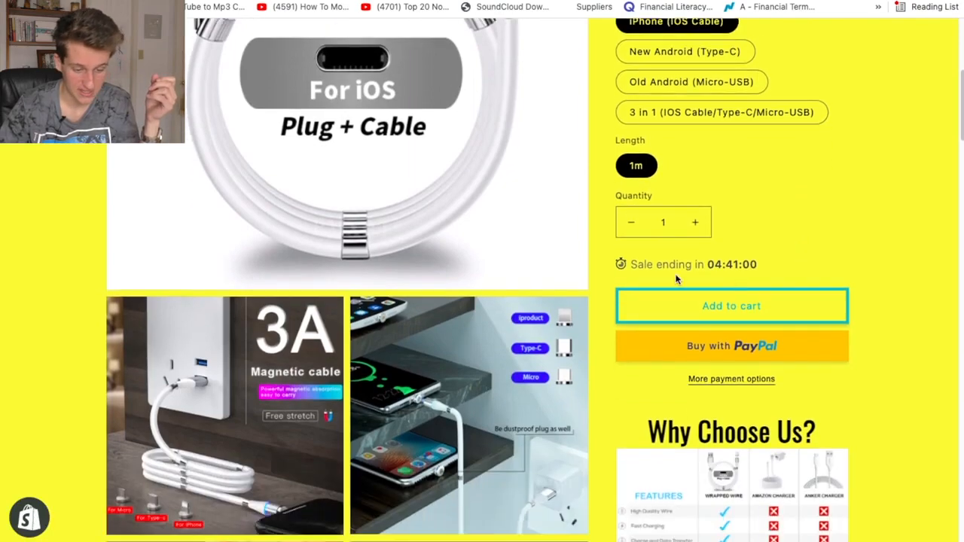
scroll(738, 280, down, 15)
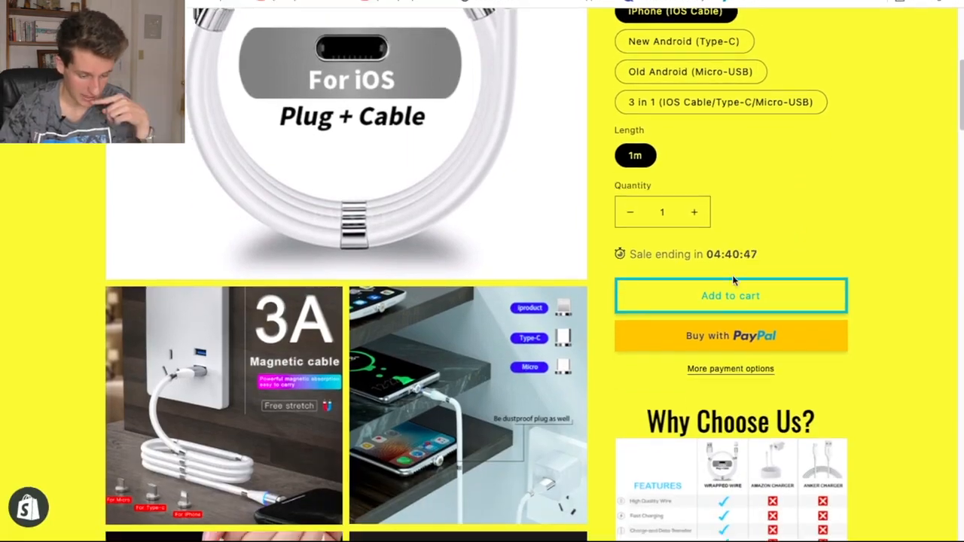